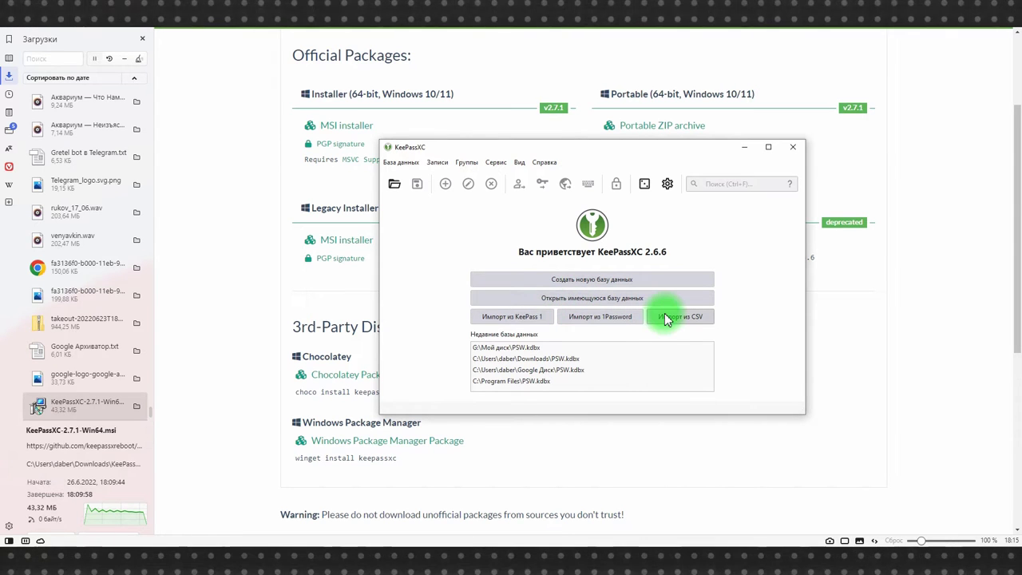
Create a new database named Отверженные with the decryption time set to 2.6 s
left_click(589, 281)
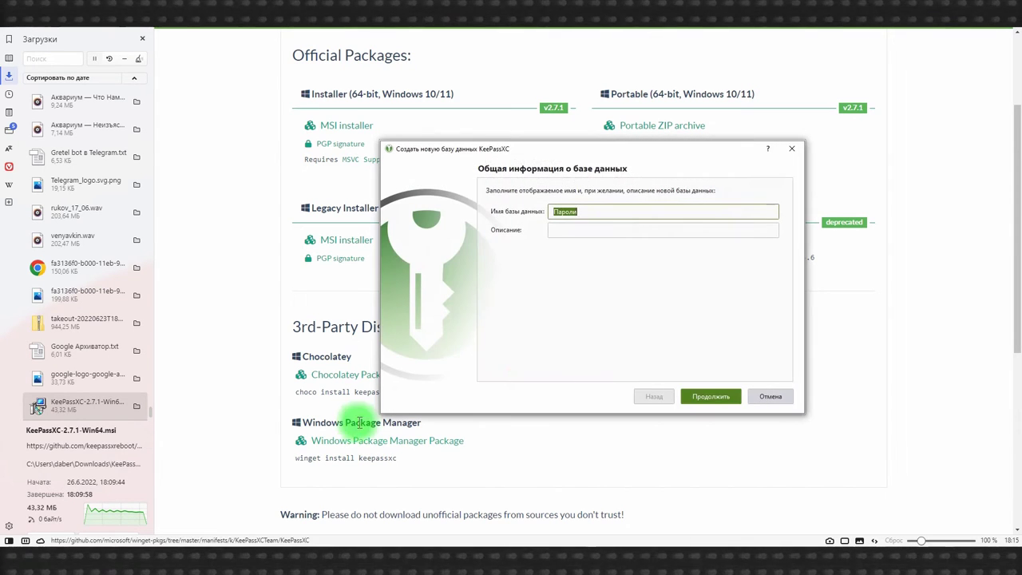
type("Отверженные")
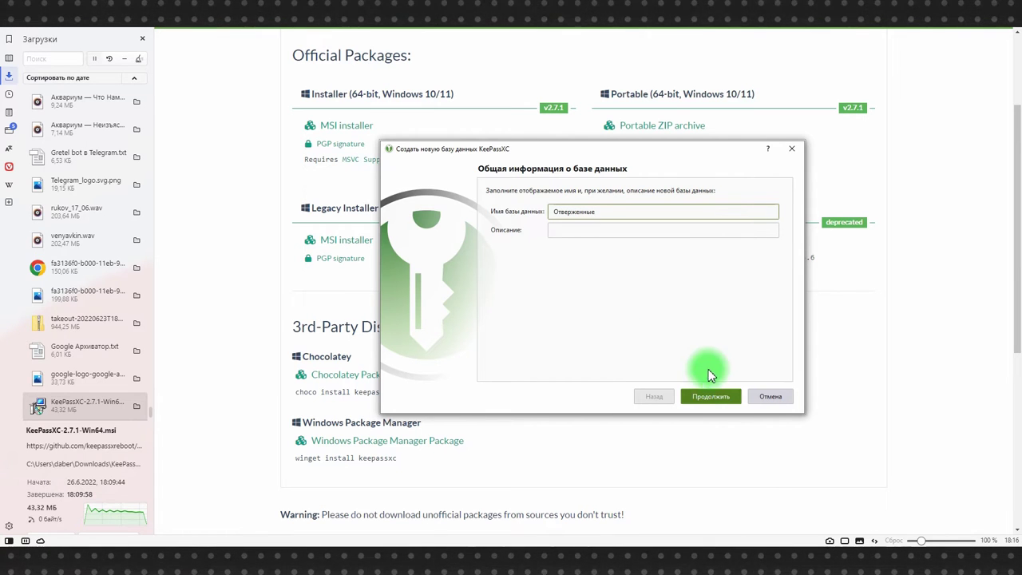
left_click(712, 397)
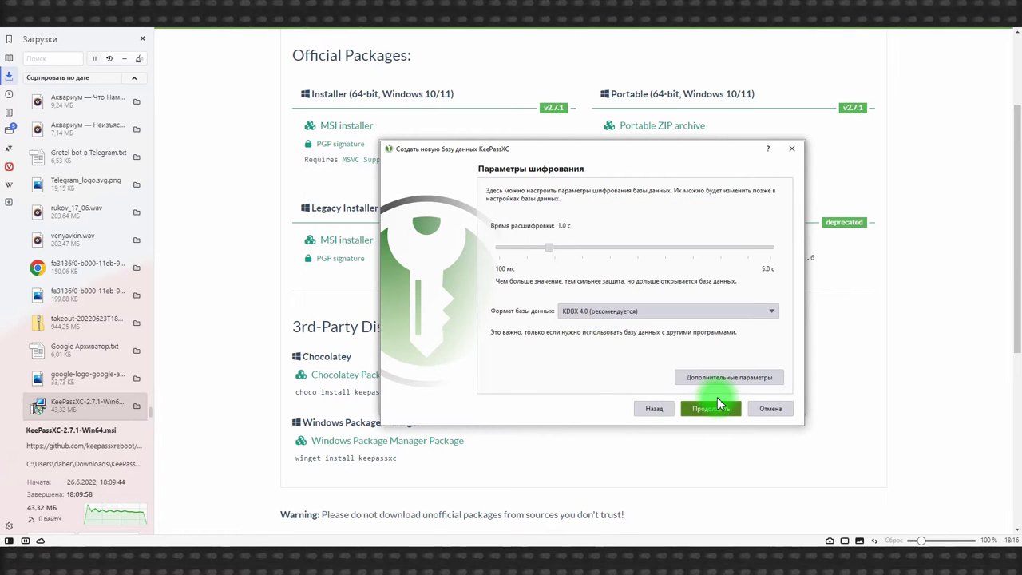
left_click_drag(549, 249, 636, 259)
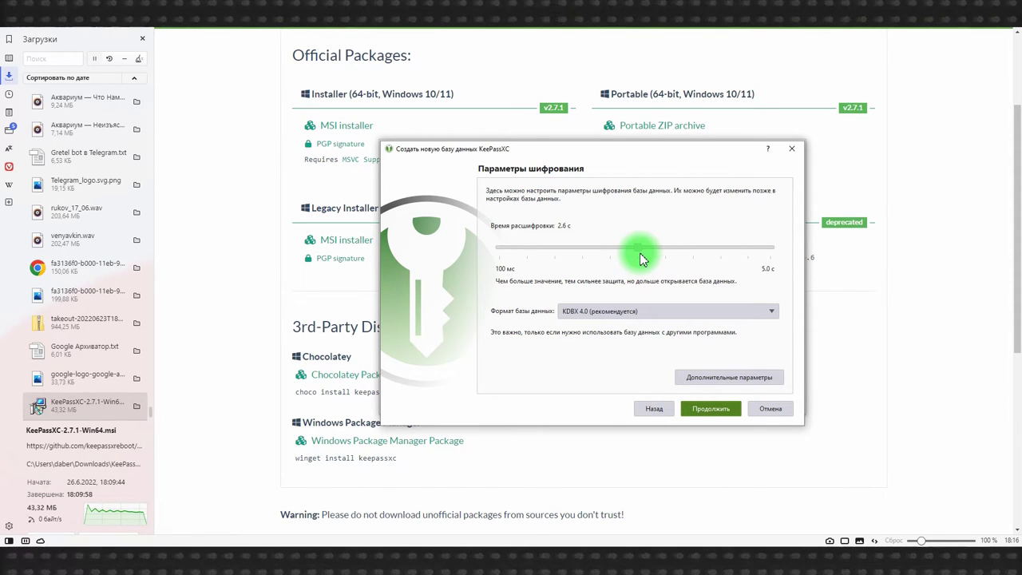
left_click(710, 409)
Enter and confirm the master password for the new database
type("•••••••••")
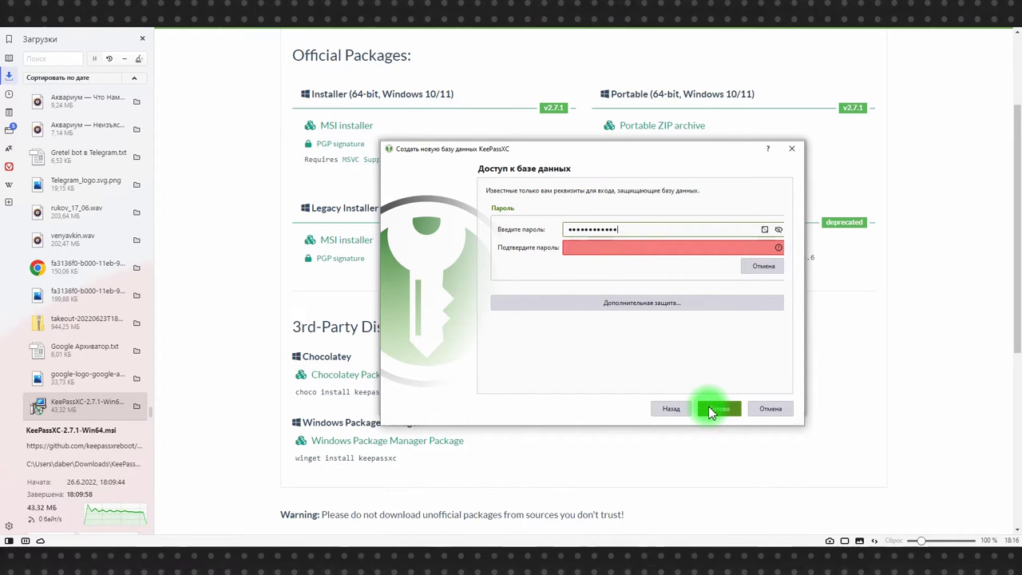
left_click(582, 249)
type("•••")
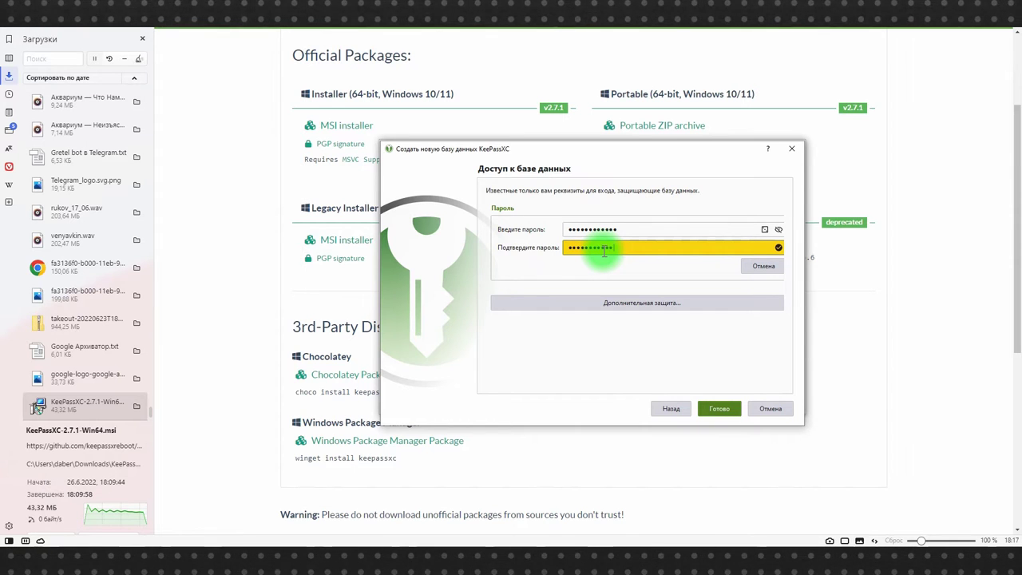
type("•")
Finish the database setup and save the database file as Пароли in the Documents folder
left_click(715, 407)
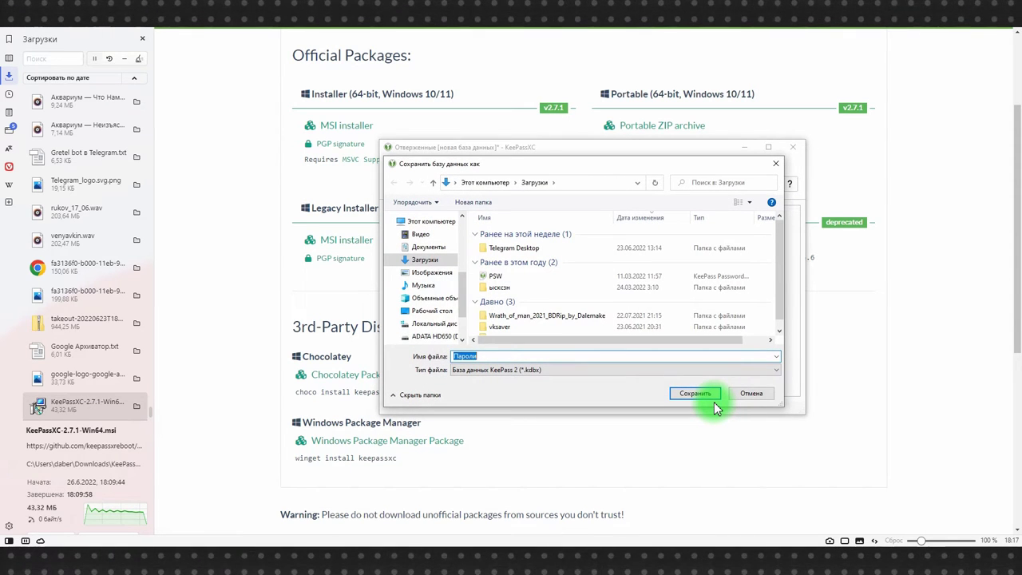
left_click(426, 246)
left_click(695, 392)
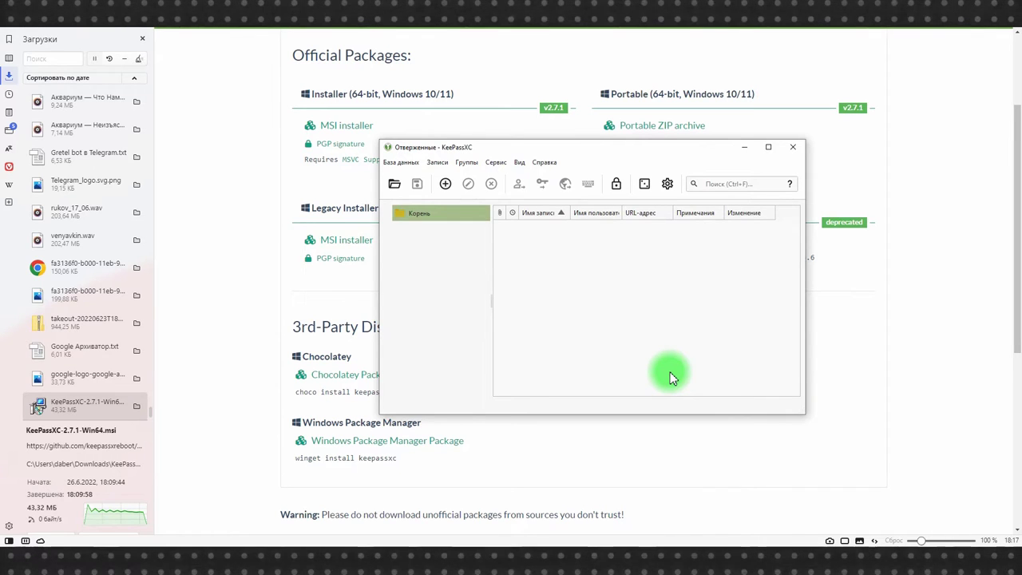
left_click(445, 183)
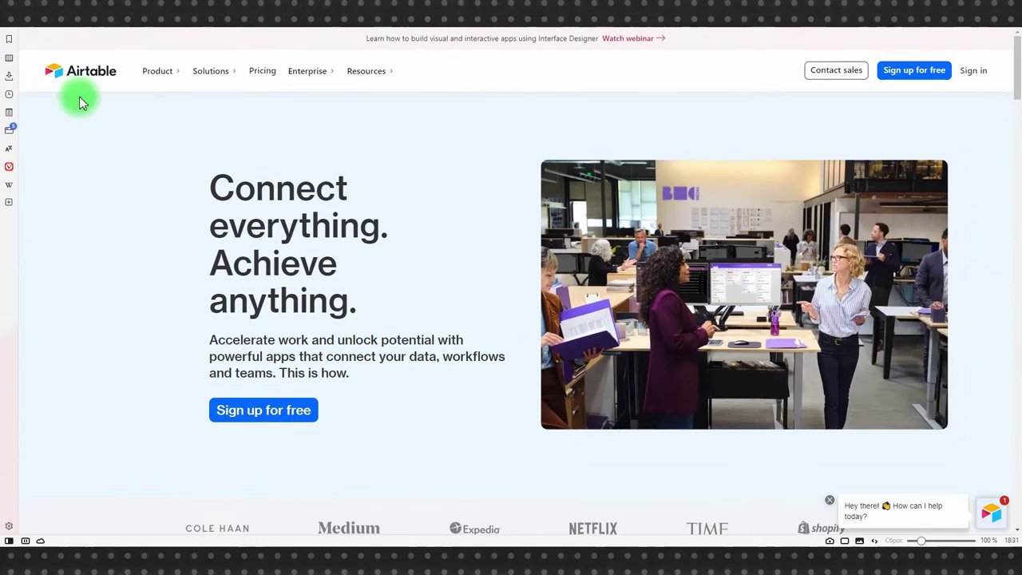
key("alt+Tab")
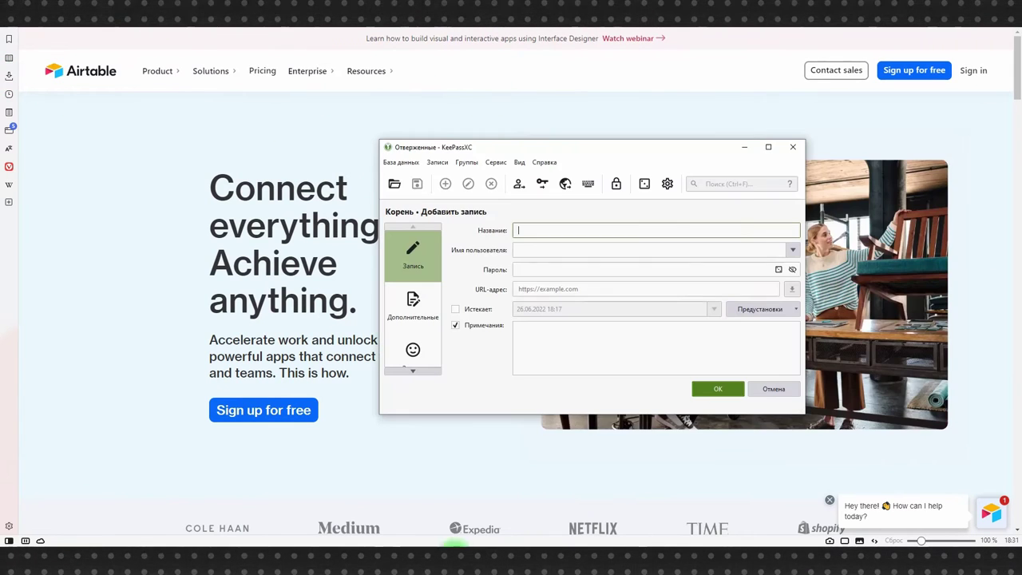
type("airtable.com")
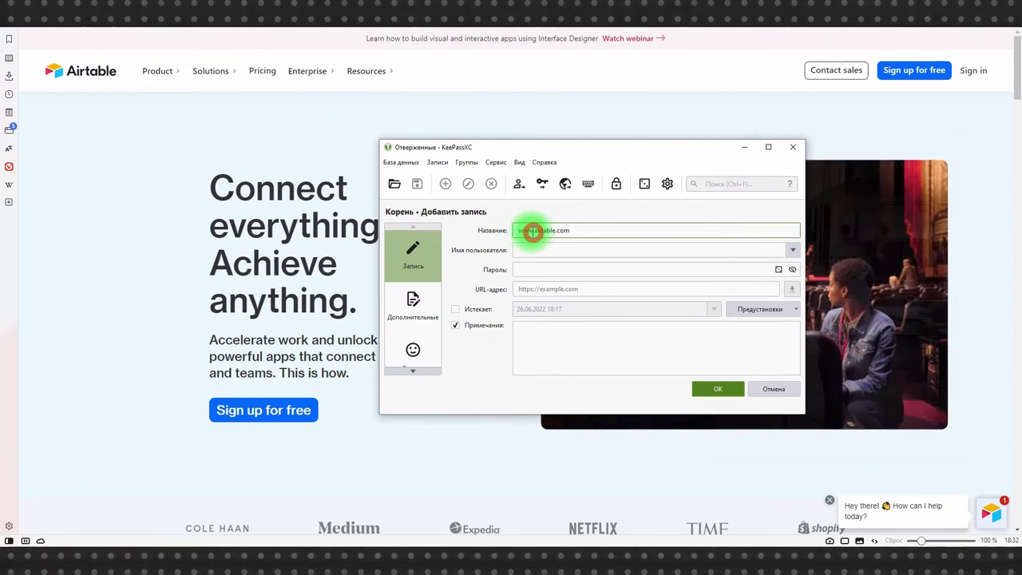
left_click(537, 291)
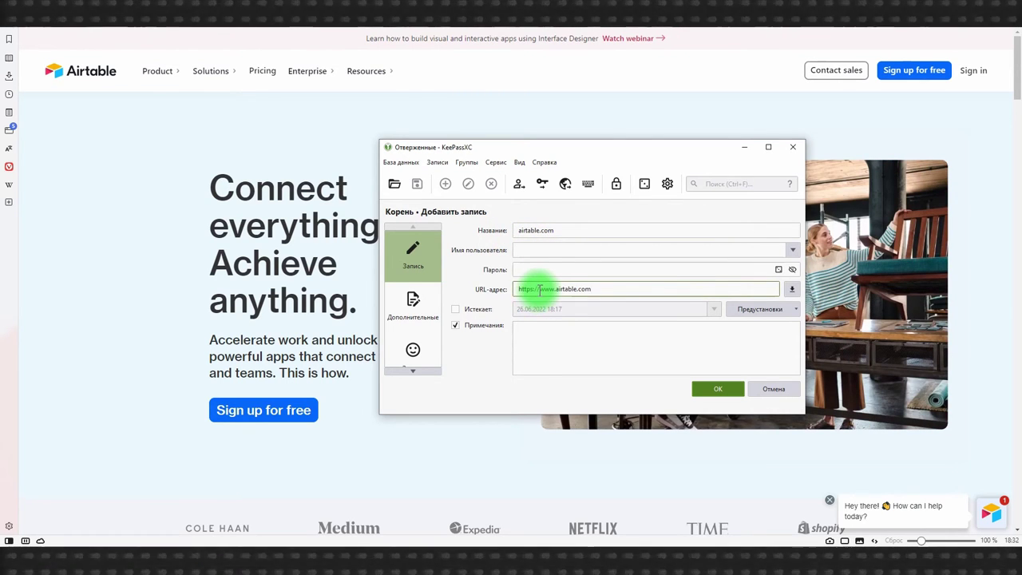
type("https://www.airtable.com")
left_click(537, 250)
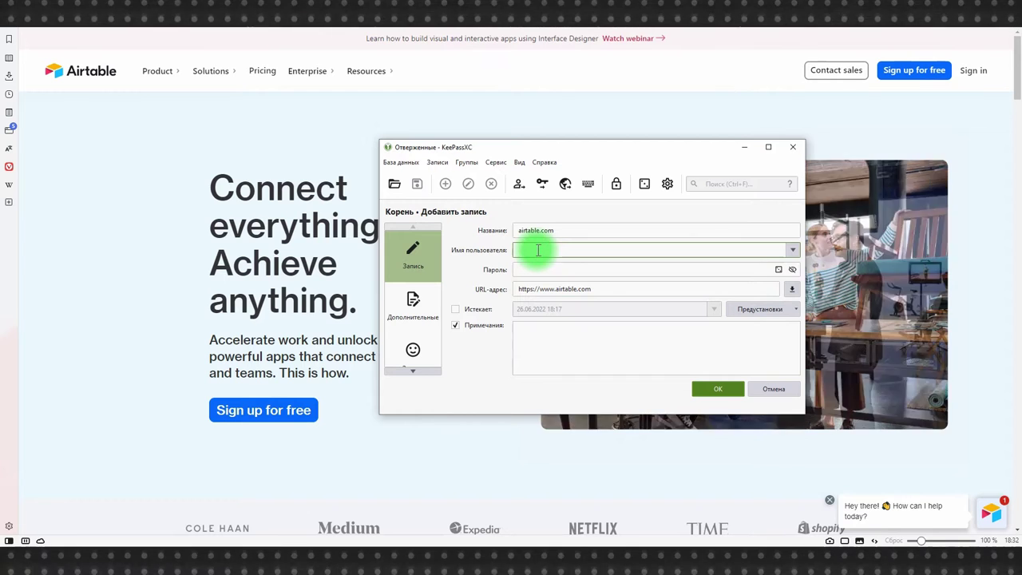
Start a free Airtable sign-up in the browser and fill in the work e-mail and full name
left_click(908, 71)
left_click(413, 242)
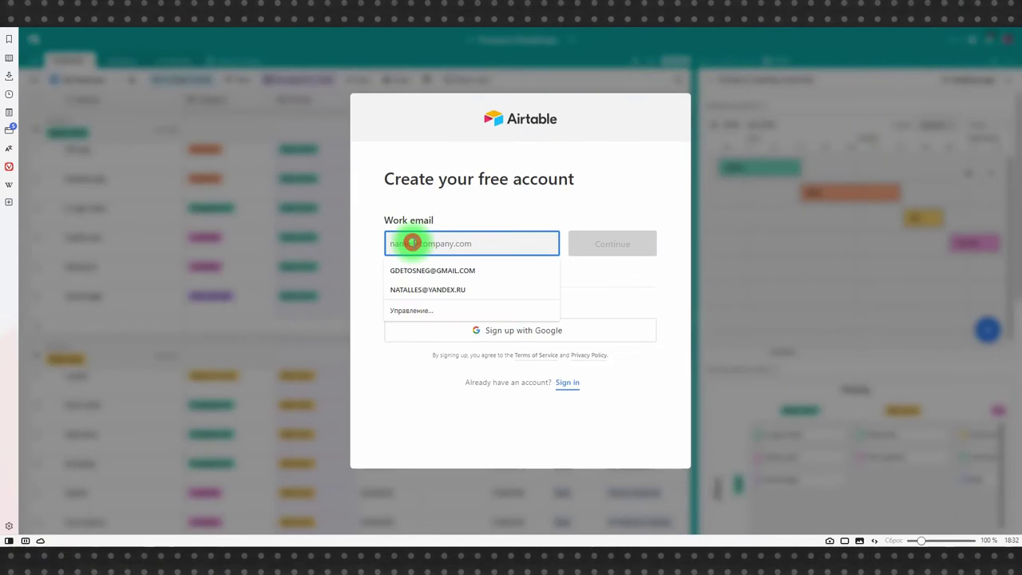
left_click(425, 269)
left_click(595, 243)
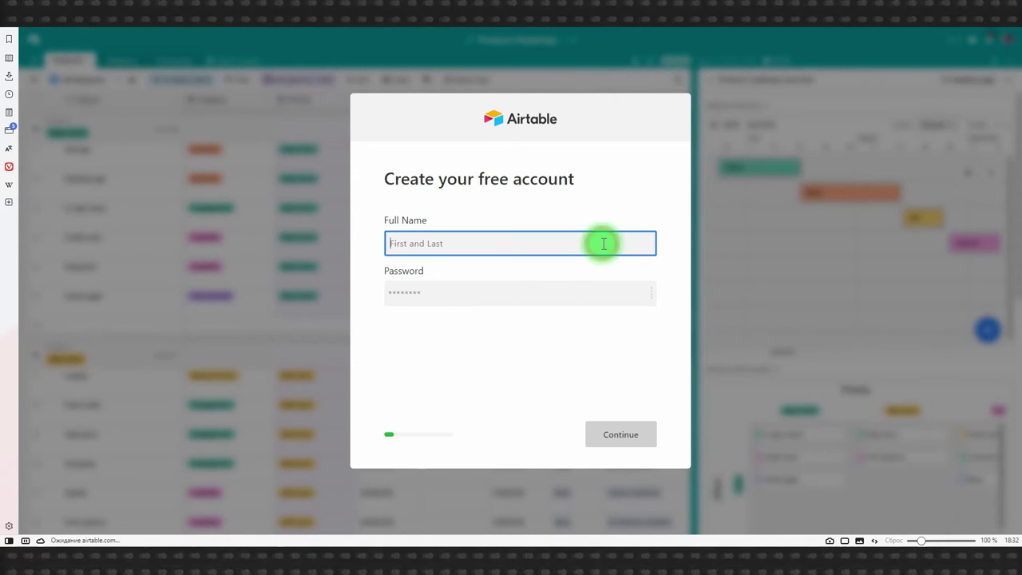
left_click(485, 295)
left_click(454, 243)
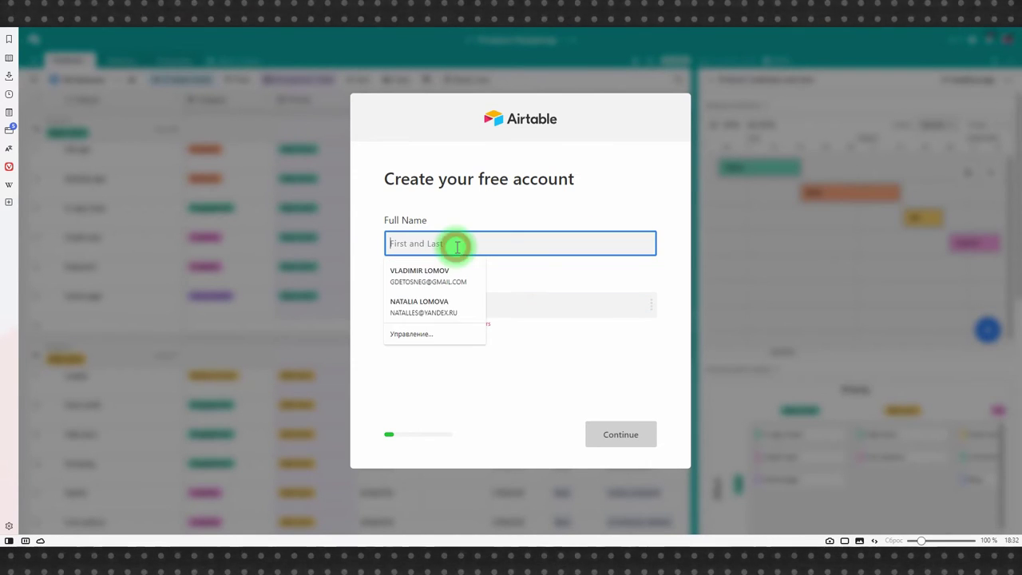
left_click(440, 269)
Enter the account e-mail as the KeePassXC entry's username and set the password generator's length to 33
left_click(520, 250)
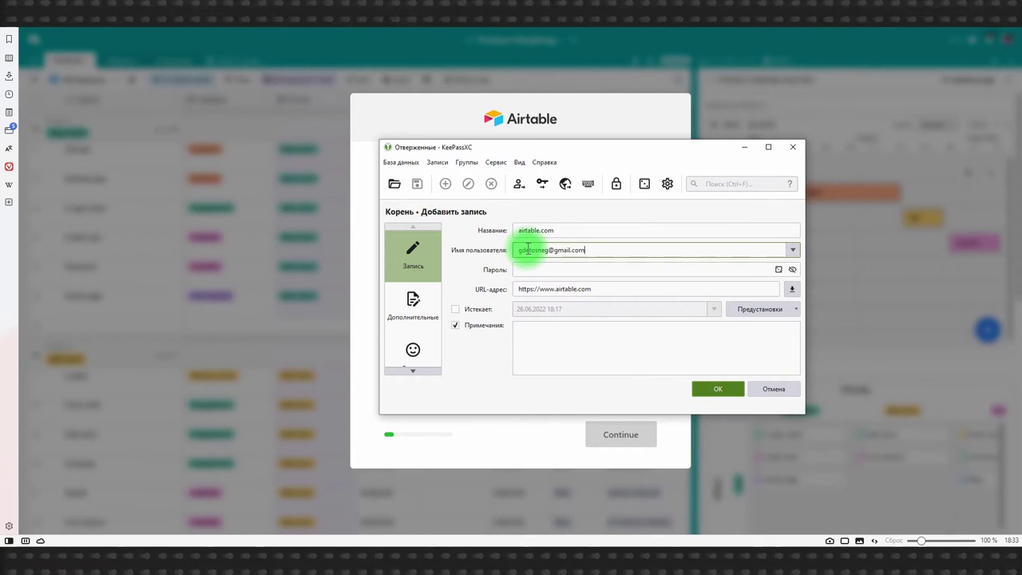
left_click(529, 269)
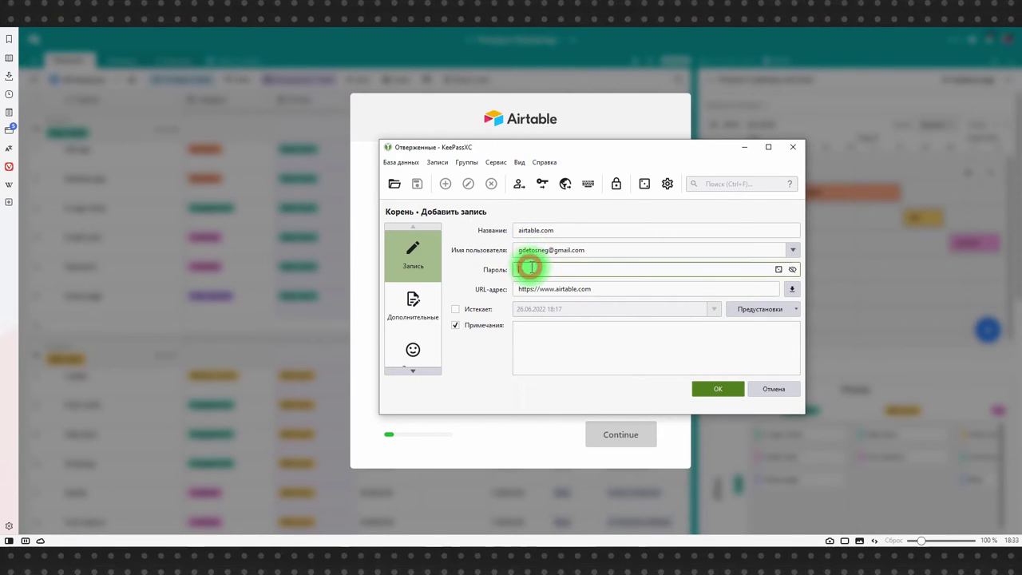
left_click(779, 271)
mouse_move(457, 241)
left_mouse_down()
mouse_move(513, 235)
mouse_move(477, 244)
left_mouse_up()
Generate a password from only A-Z, a-z and 0-9 characters and save it in the airtable.com entry
left_click(492, 284)
left_click(455, 284)
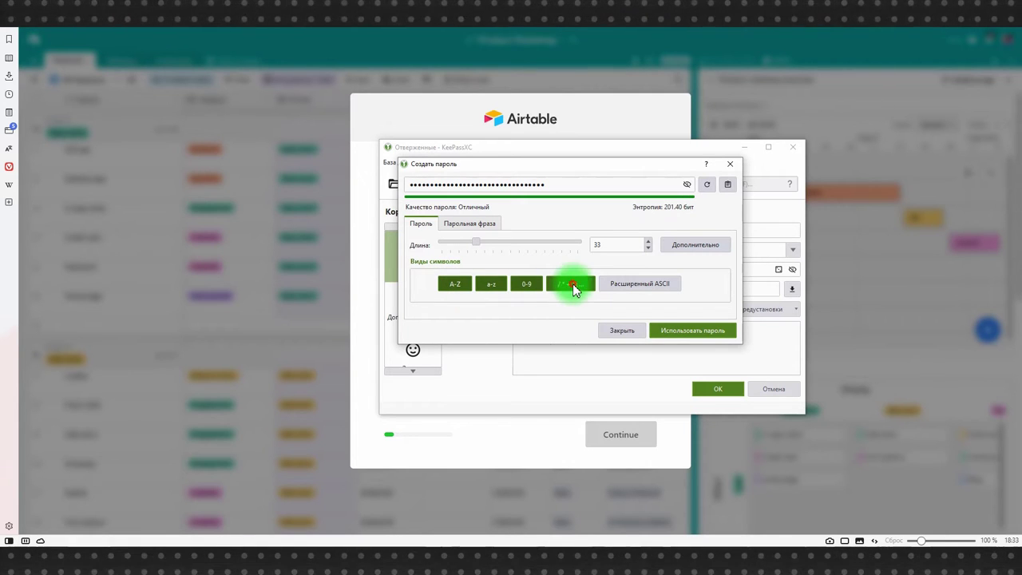
left_click(570, 287)
left_click(687, 184)
left_click(568, 286)
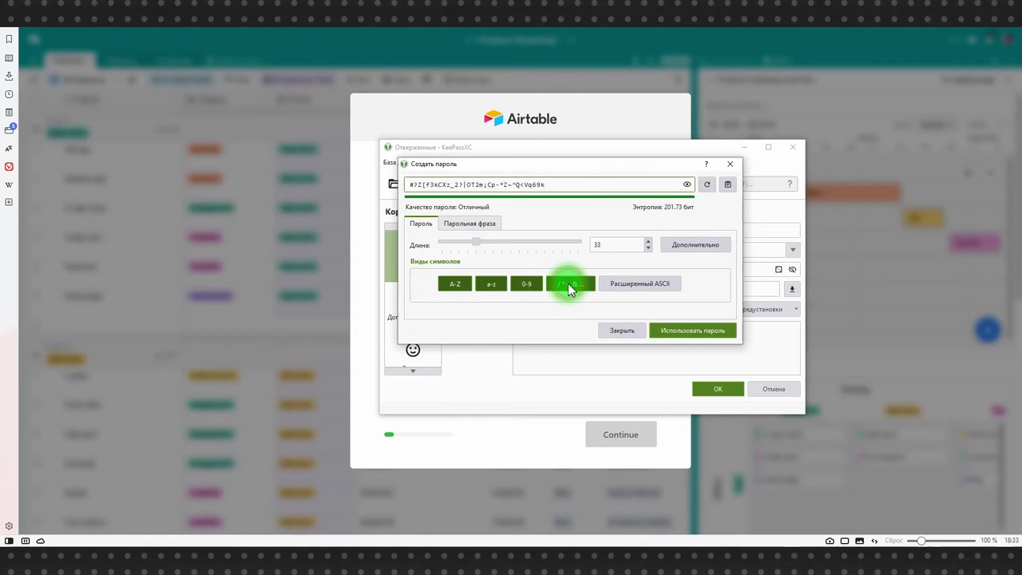
left_click(570, 288)
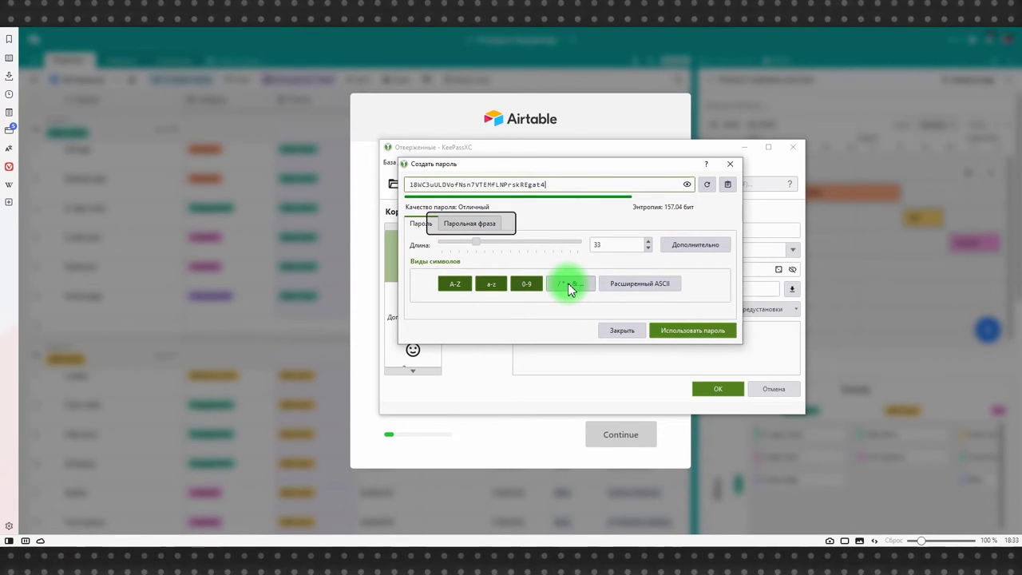
left_click(688, 330)
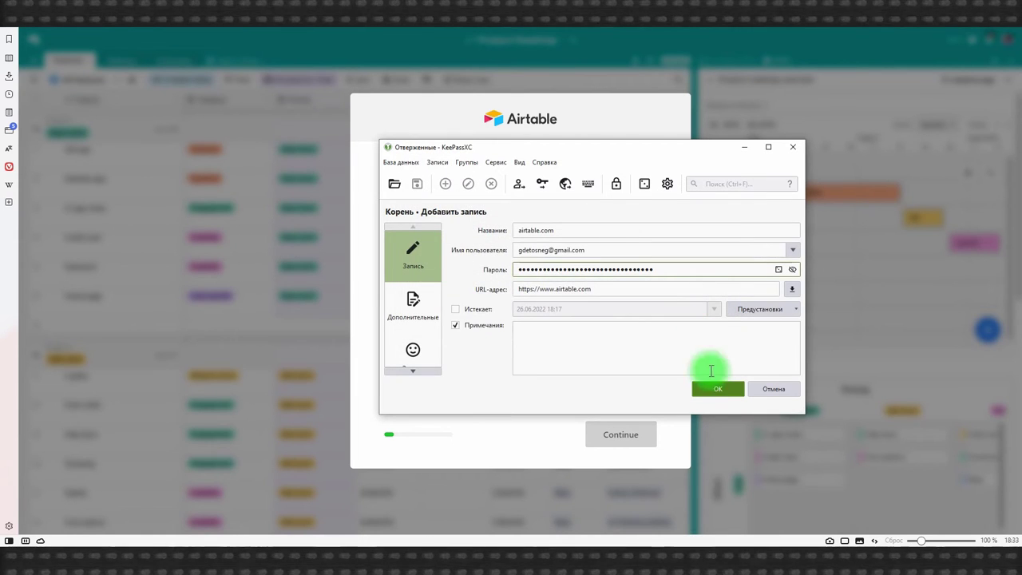
left_click(718, 389)
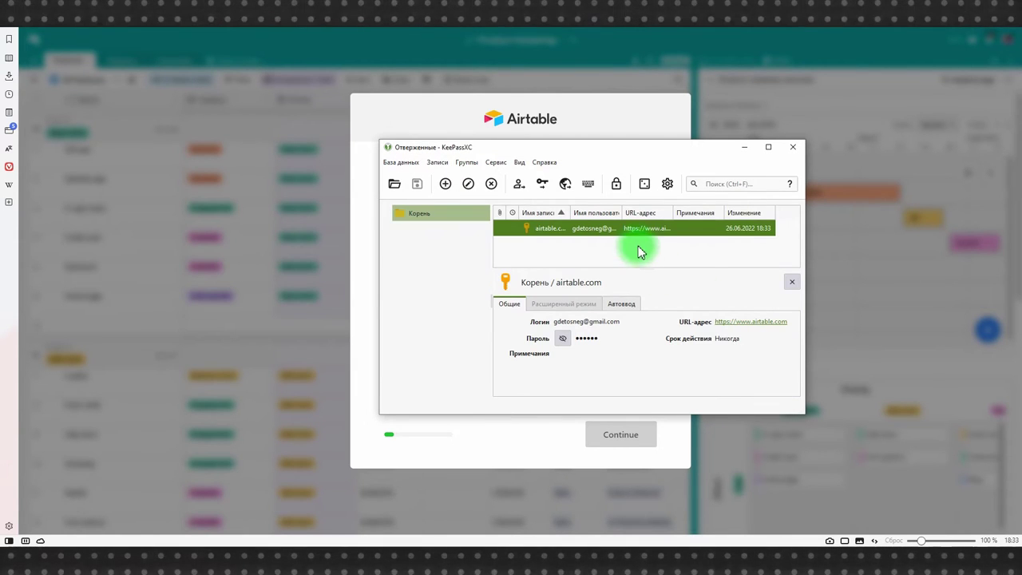
Copy the entry's password into the Password field of the Airtable sign-up form and continue the registration
left_click_drag(621, 151, 794, 103)
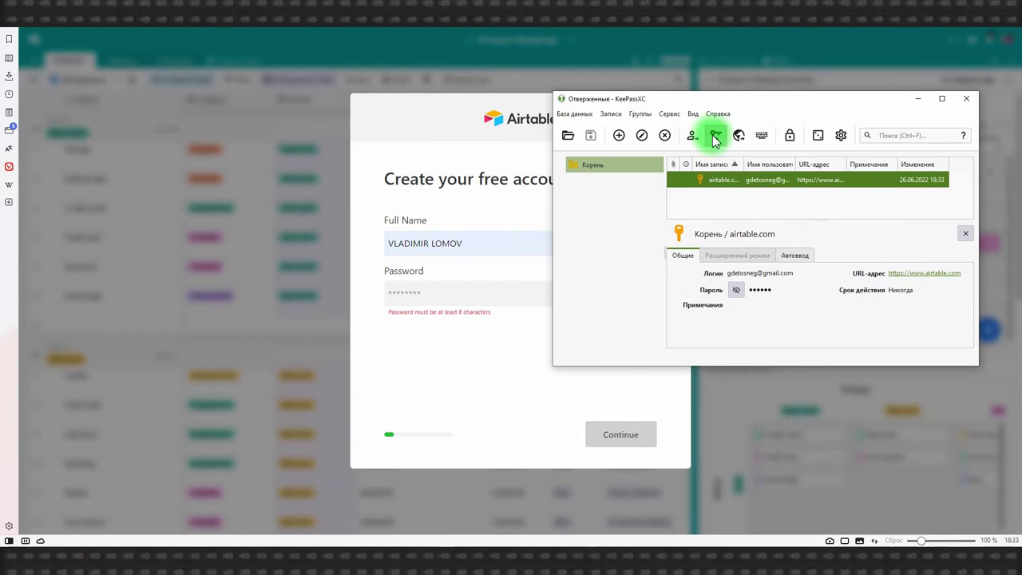
left_click(717, 135)
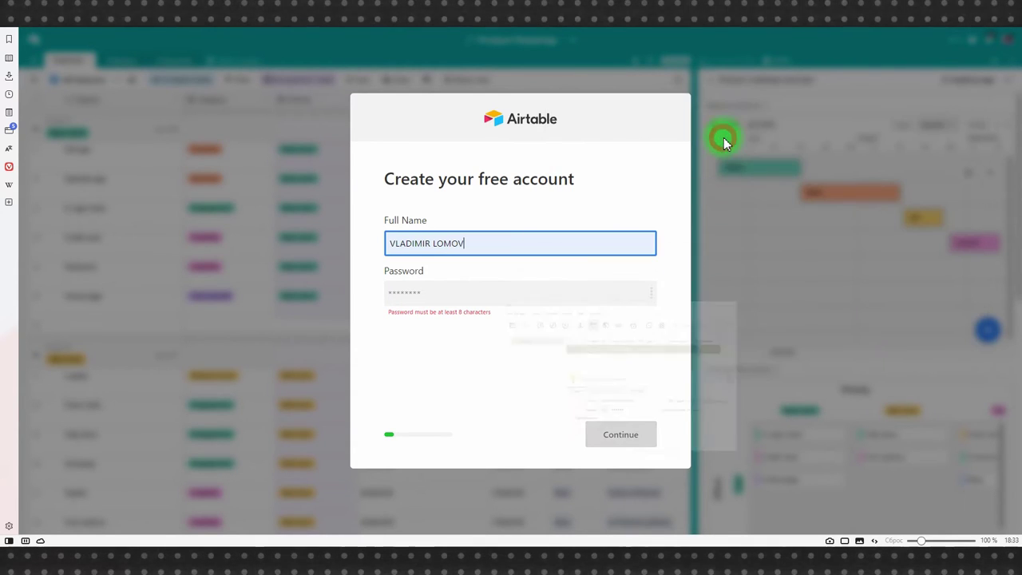
left_click(435, 294)
key("ctrl+v")
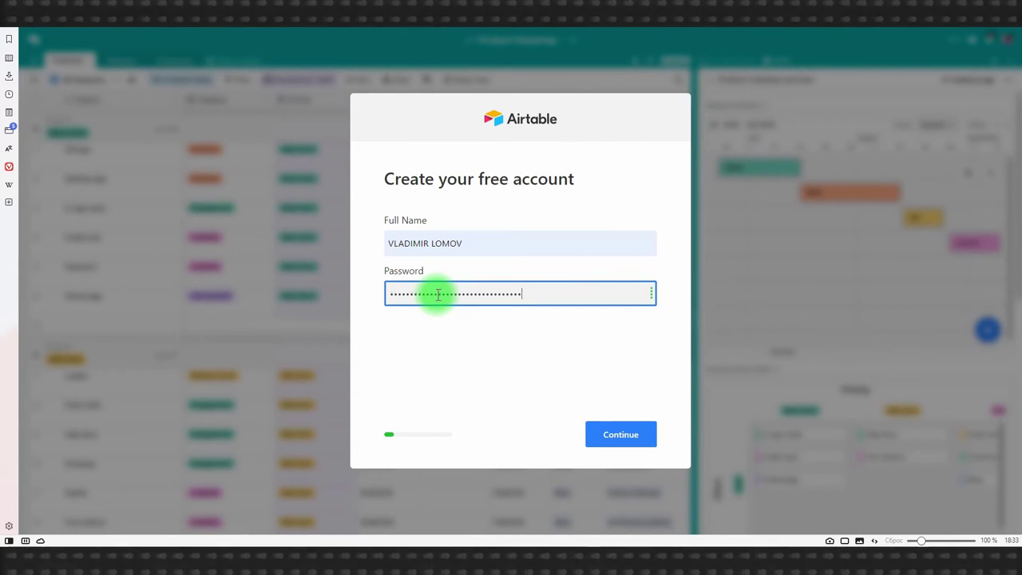
left_click(606, 437)
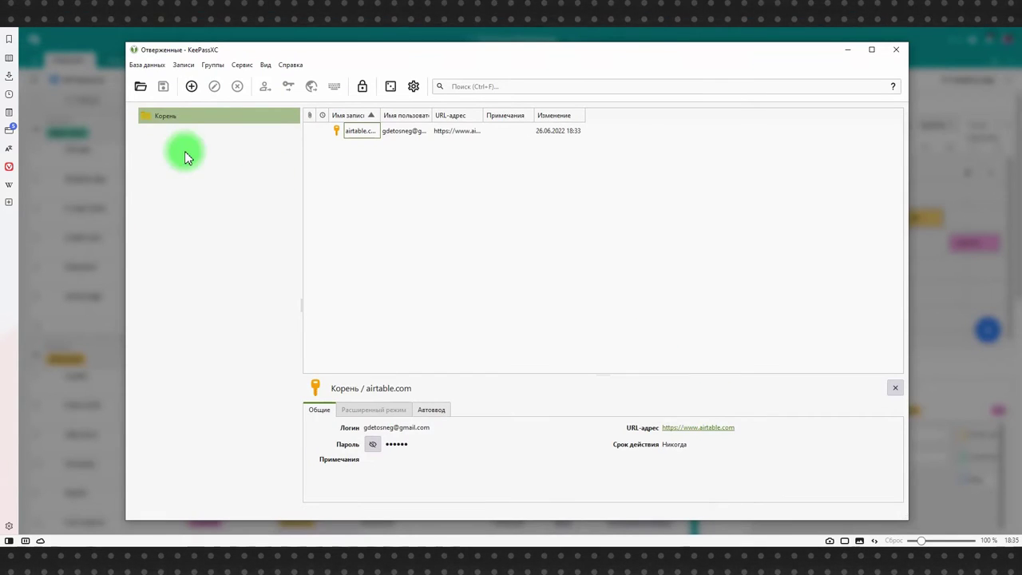
Add an entry titled 123 to the Корень group with the username 123121 and a pasted password
left_click(164, 116)
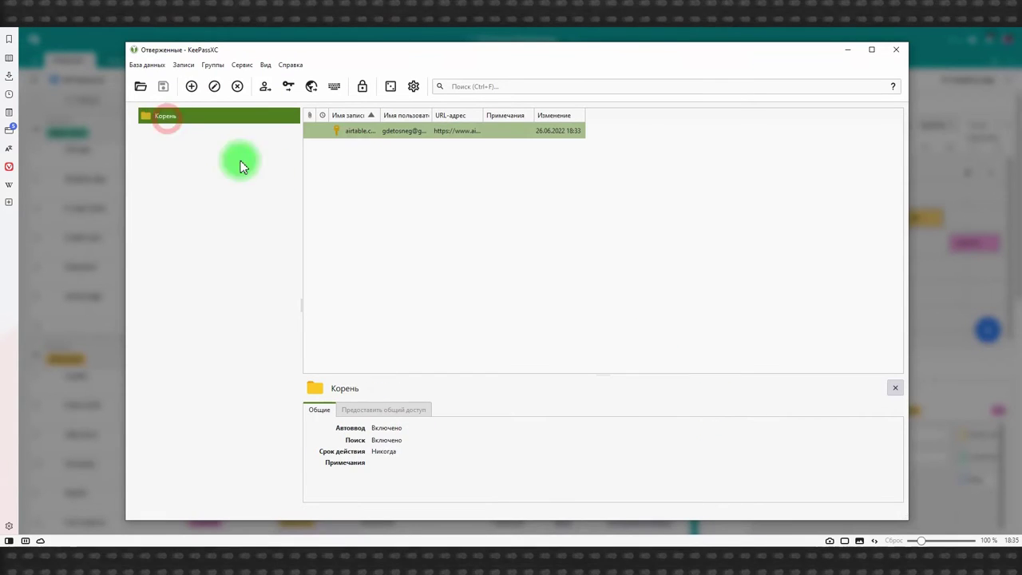
left_click(192, 86)
type("123")
key("Tab")
type("123121")
left_click(300, 173)
key("ctrl+v")
key("Return")
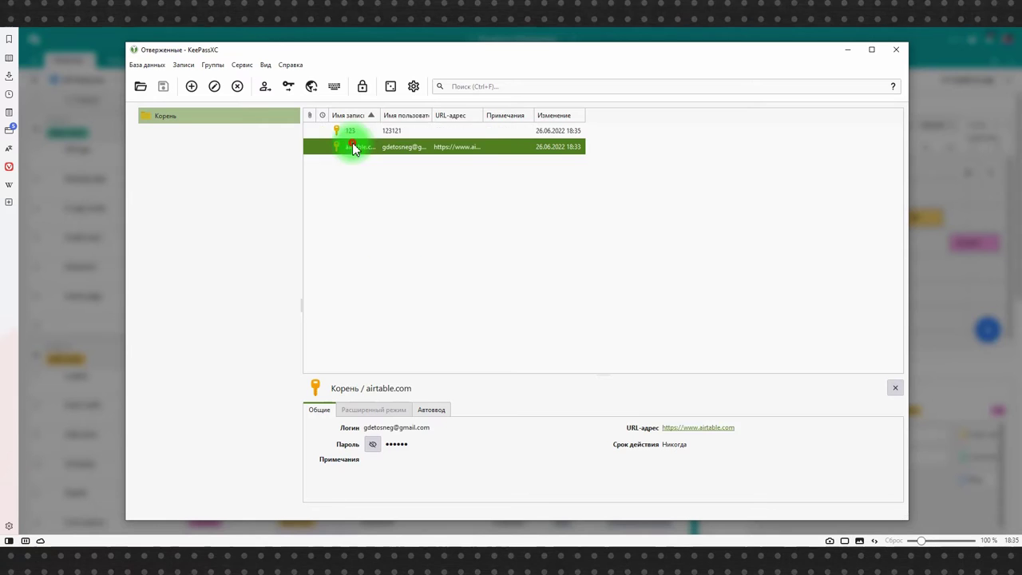
Create a group named Работа under Корень and move the 123 entry into it
right_click(207, 117)
left_click(229, 122)
type("Рабо")
key("Return")
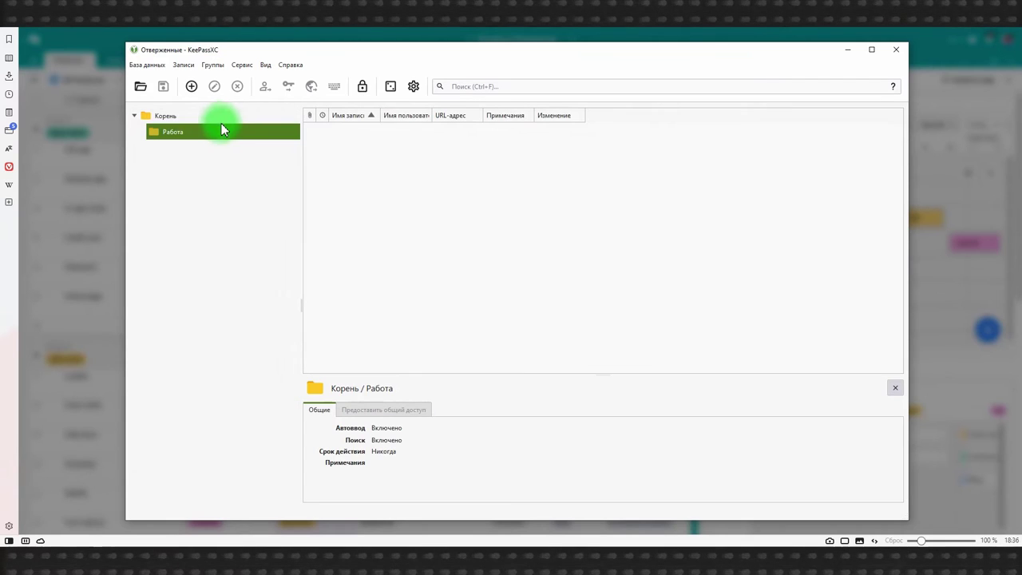
left_click(177, 117)
left_click_drag(339, 132, 201, 134)
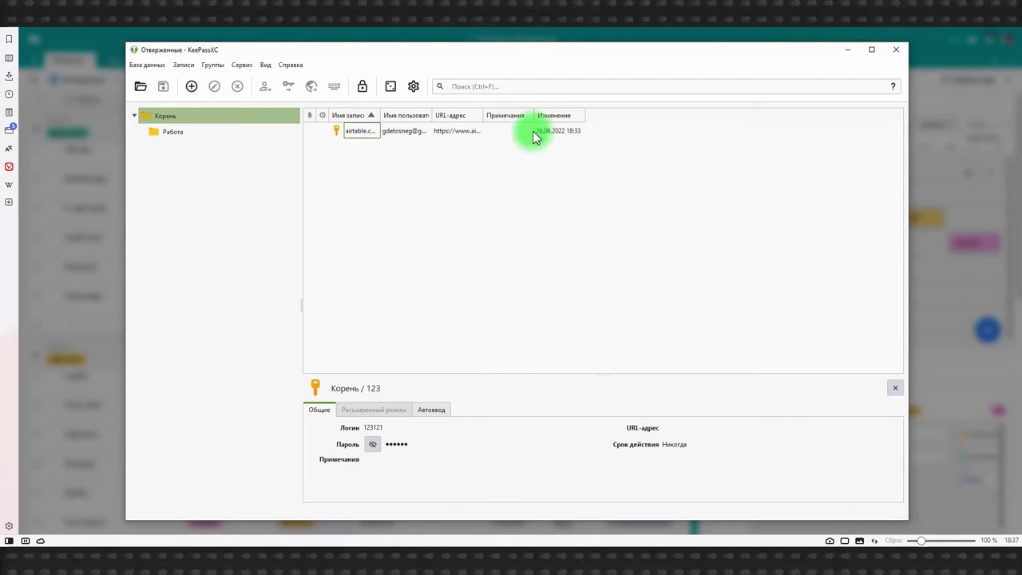
Search the database for 123 and for part of the account e-mail, and open the Работа group
left_click(511, 88)
type("123")
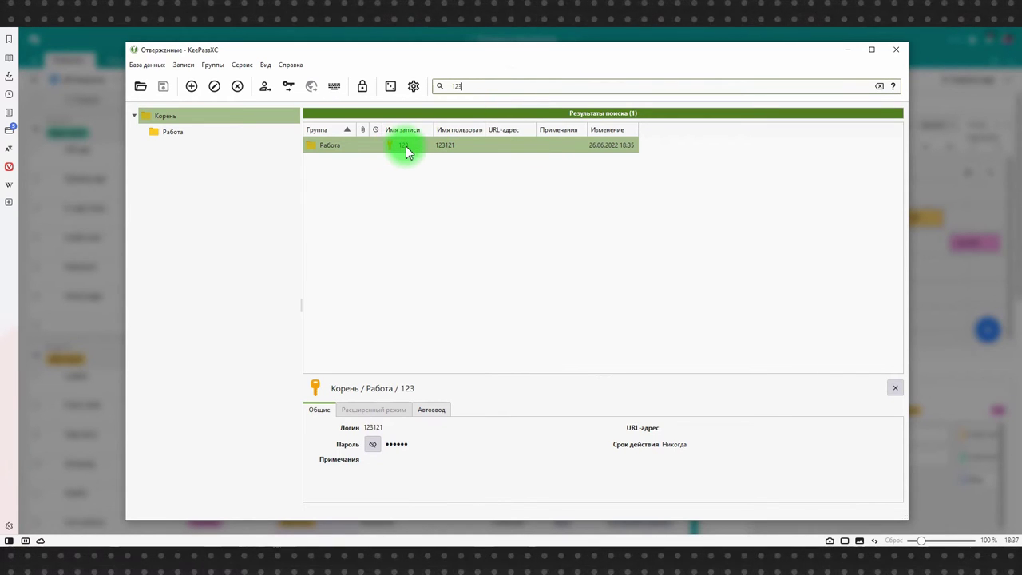
double_click(467, 85)
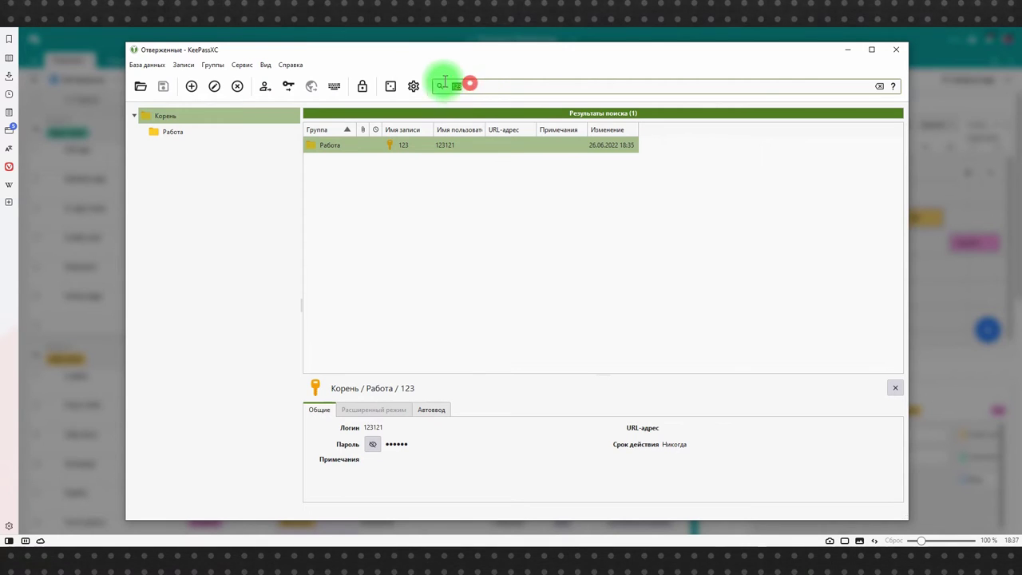
type("gdet")
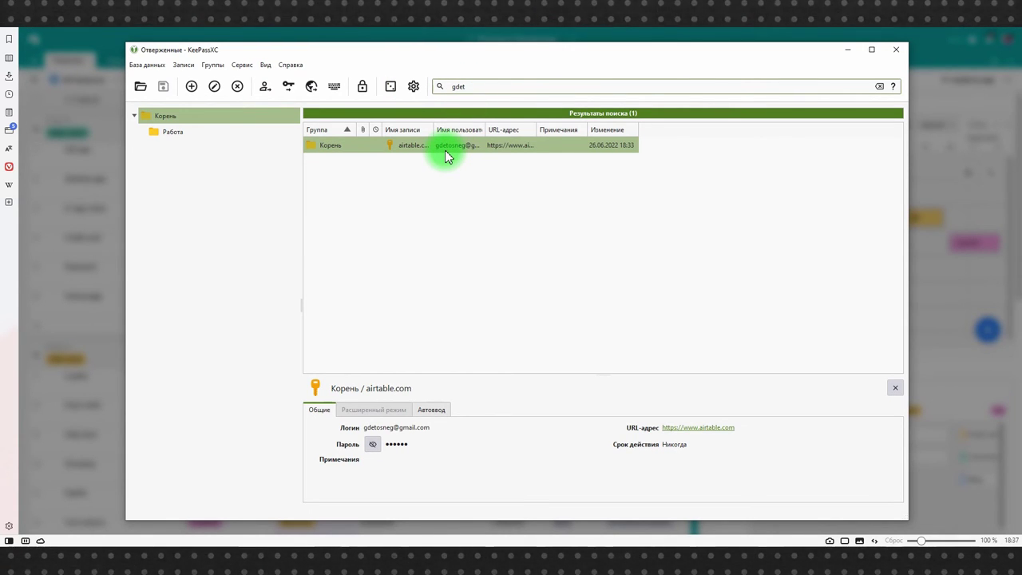
left_click(179, 135)
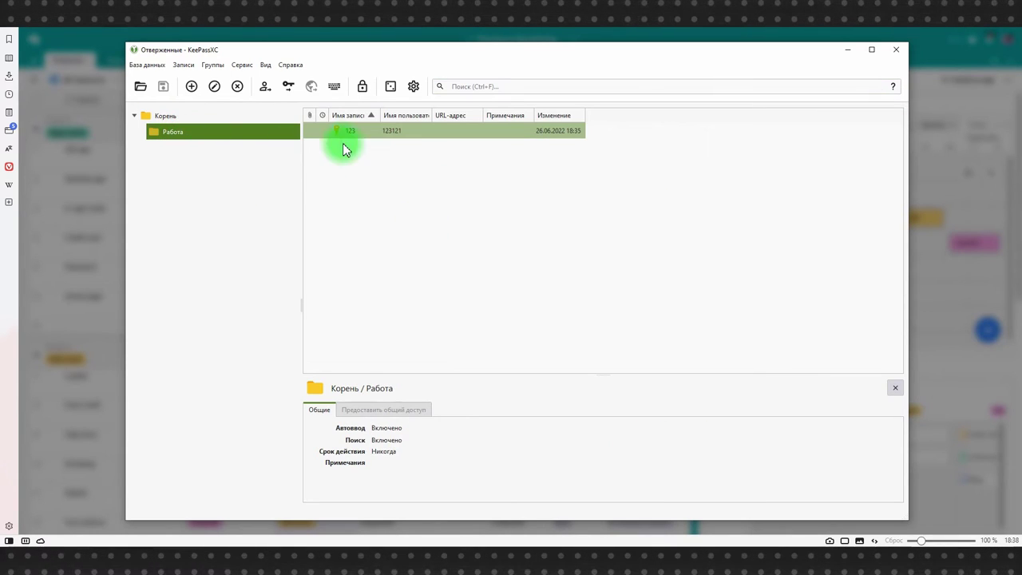
Open the 123 entry for editing to review its fields and close it without changes
left_click(212, 86)
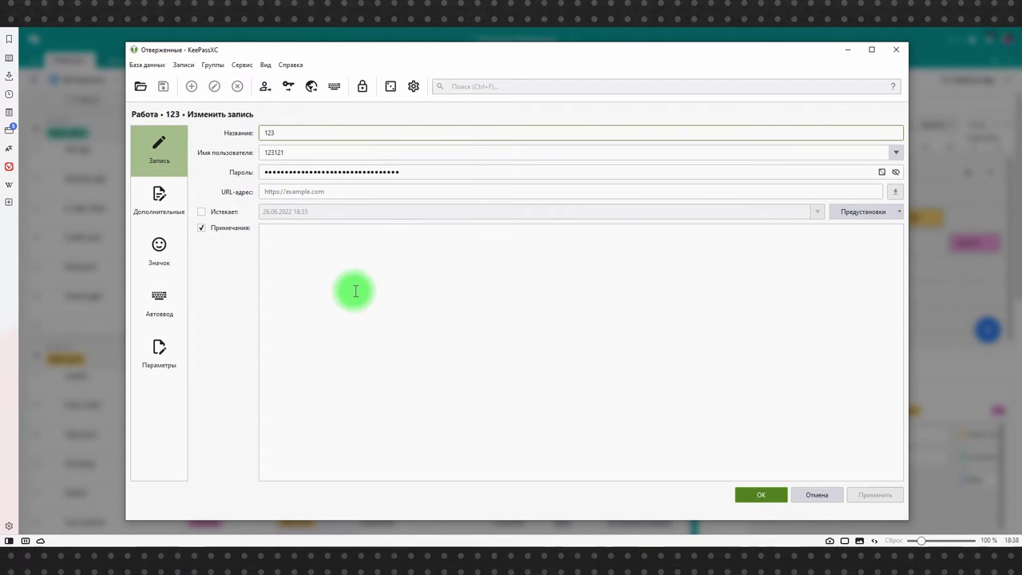
left_click(339, 263)
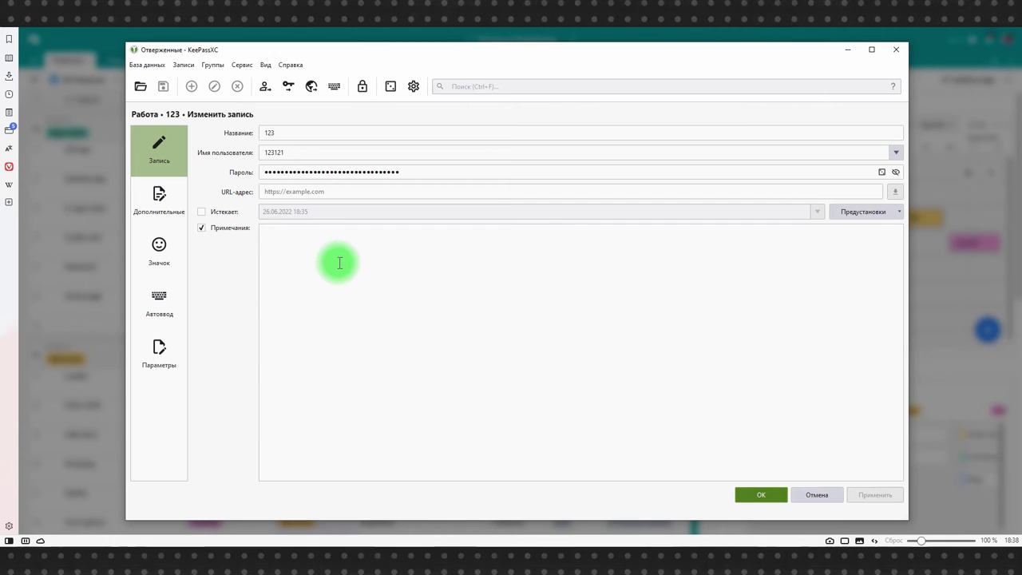
left_click(814, 494)
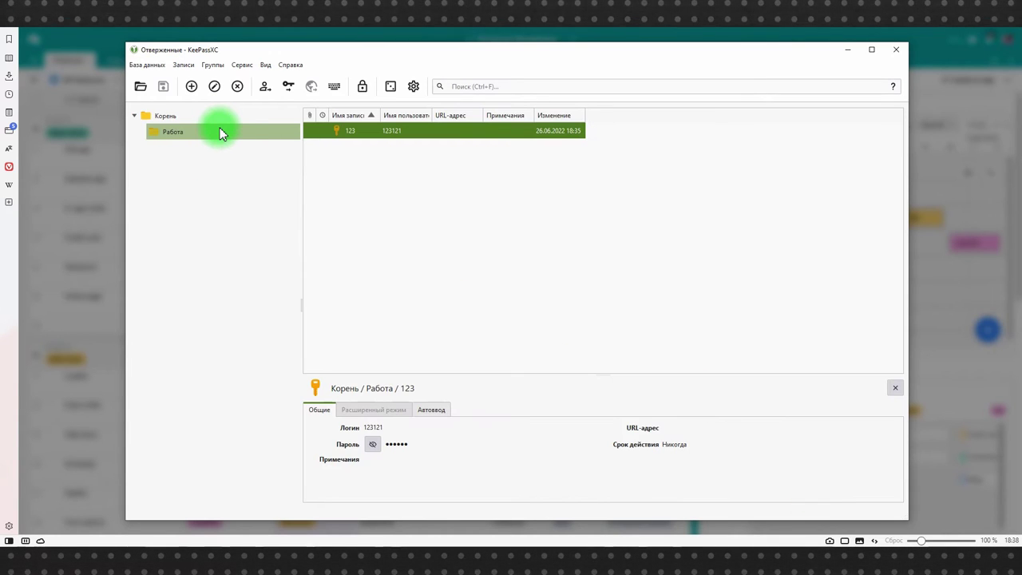
Move the 123 entry to Корзина, empty Корзина permanently and return to the Корень group
left_click(237, 86)
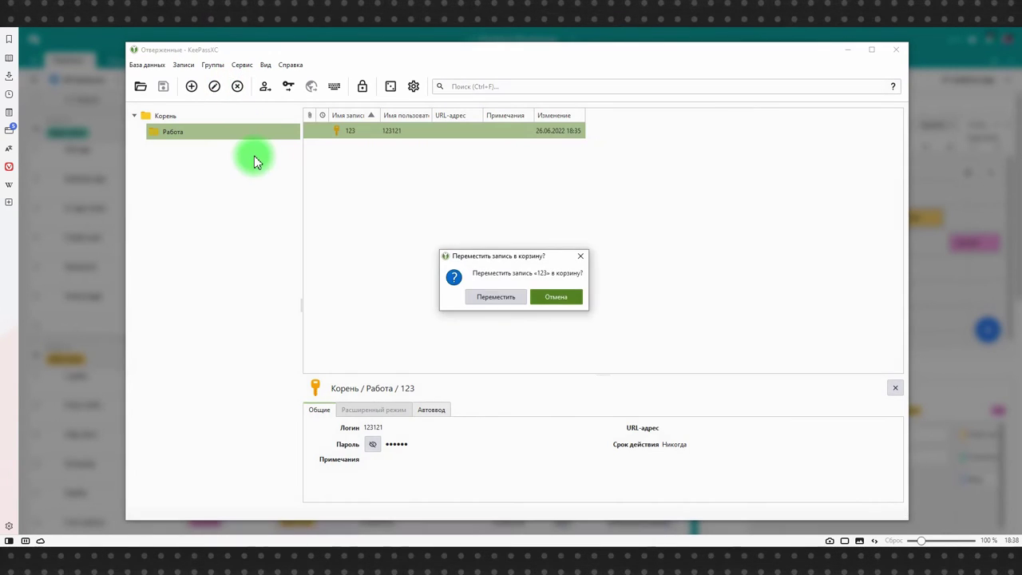
left_click(491, 296)
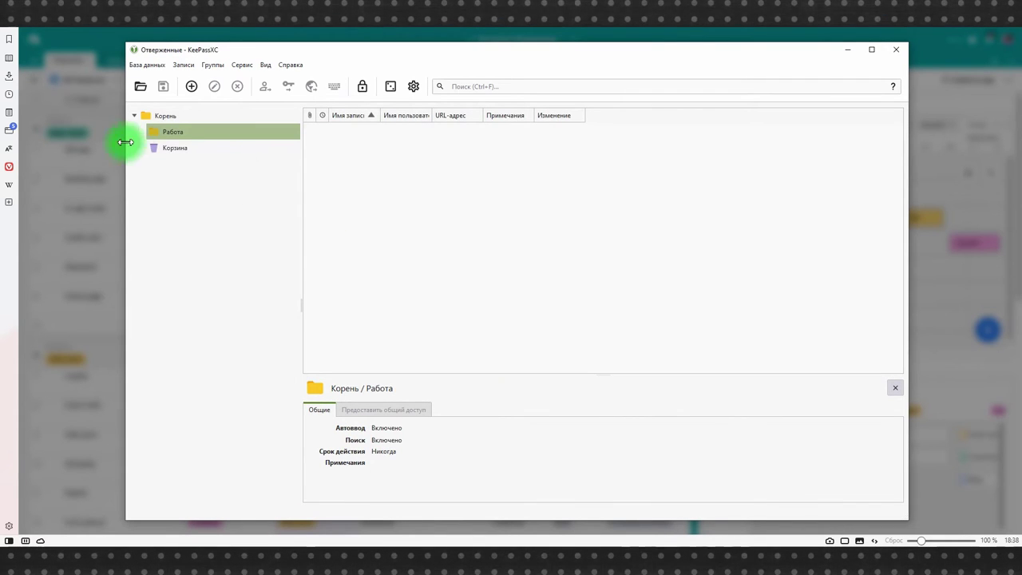
left_click(174, 146)
right_click(175, 147)
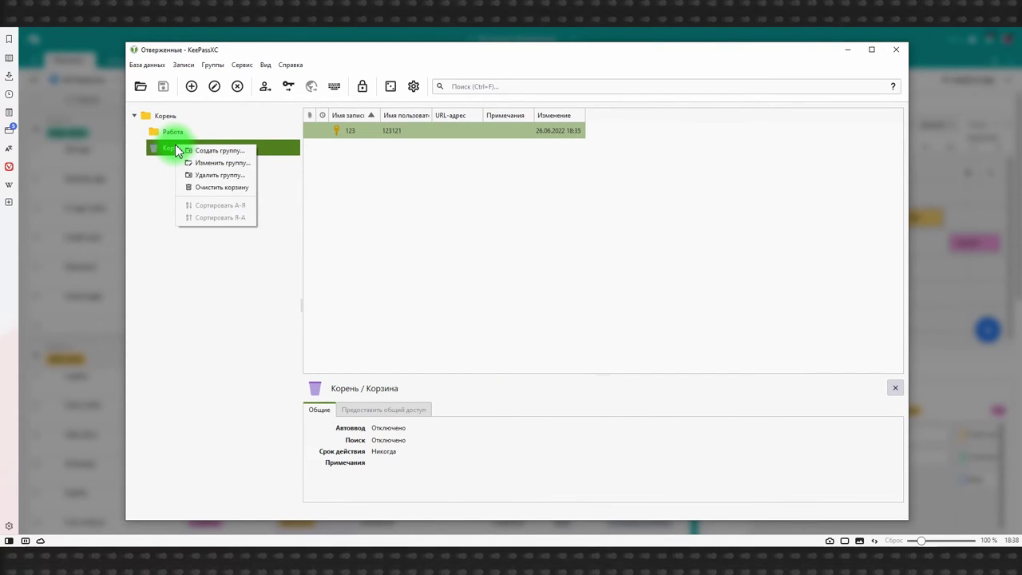
left_click(222, 188)
left_click(493, 296)
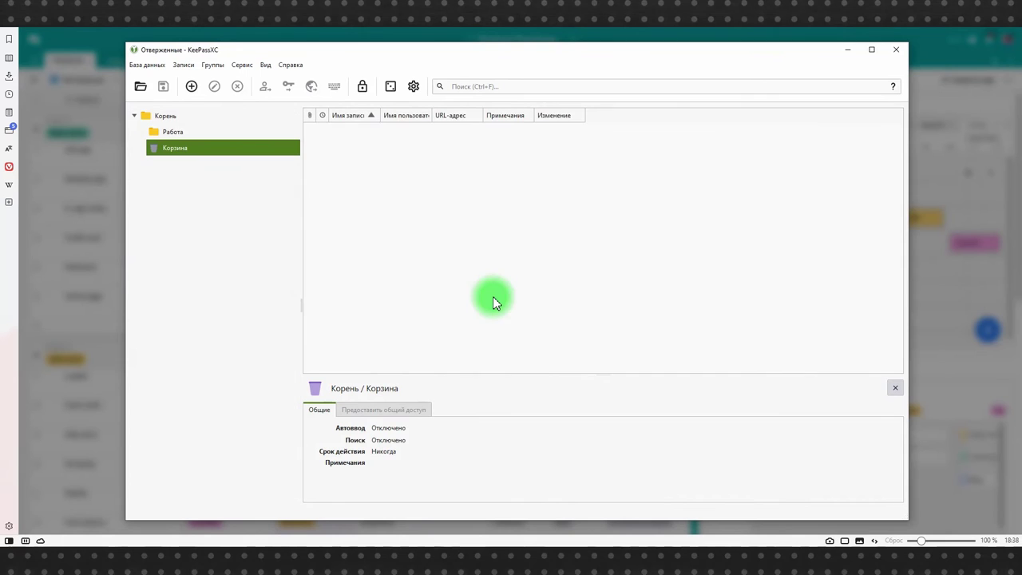
left_click(168, 117)
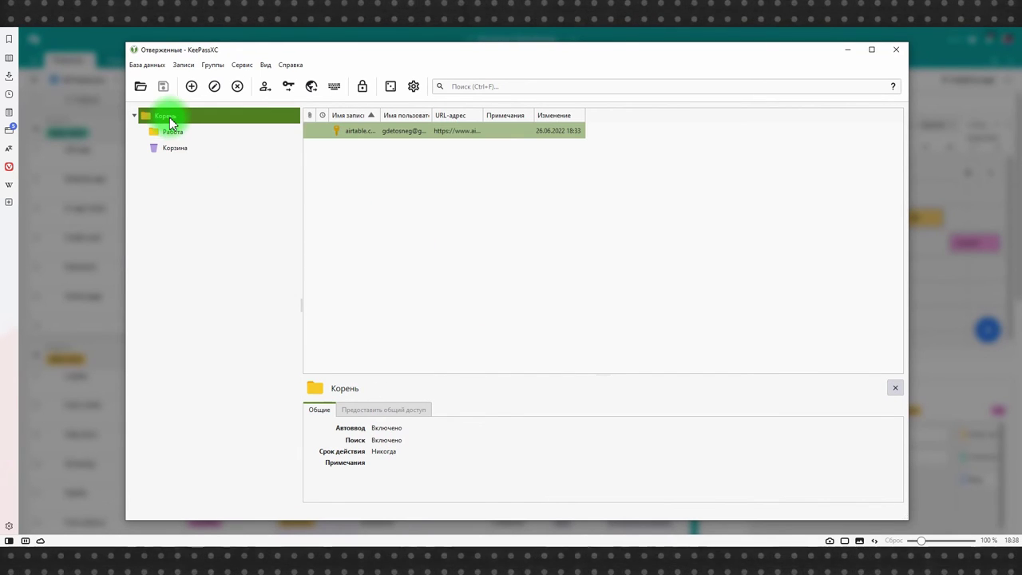
Examine the general application setting "Скрывать окно после копирования в буфер обмена" and close the settings
left_click(412, 86)
scroll(354, 223, "down", 2)
scroll(354, 224, "down", 2)
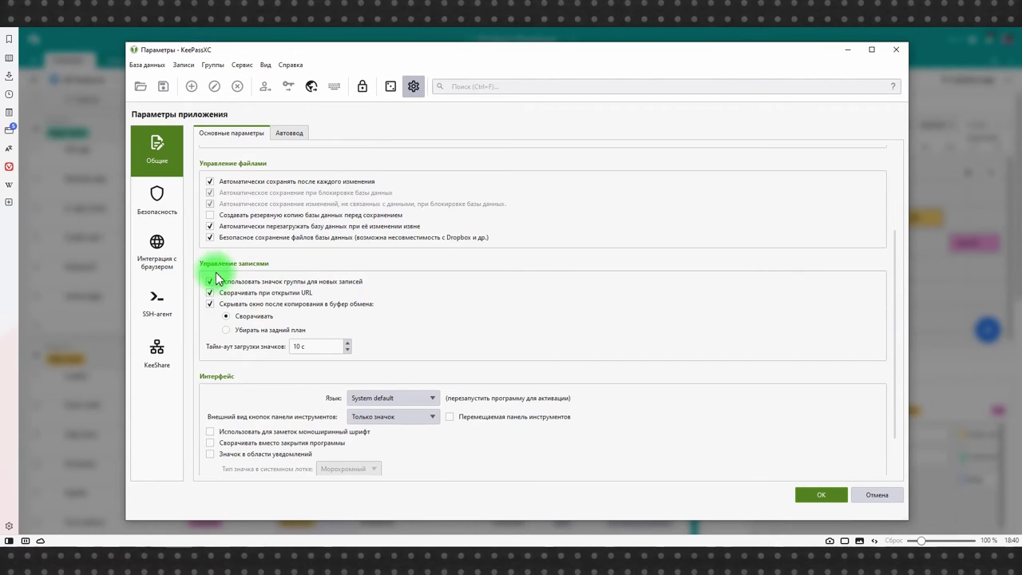
left_click(210, 305)
left_click(211, 307)
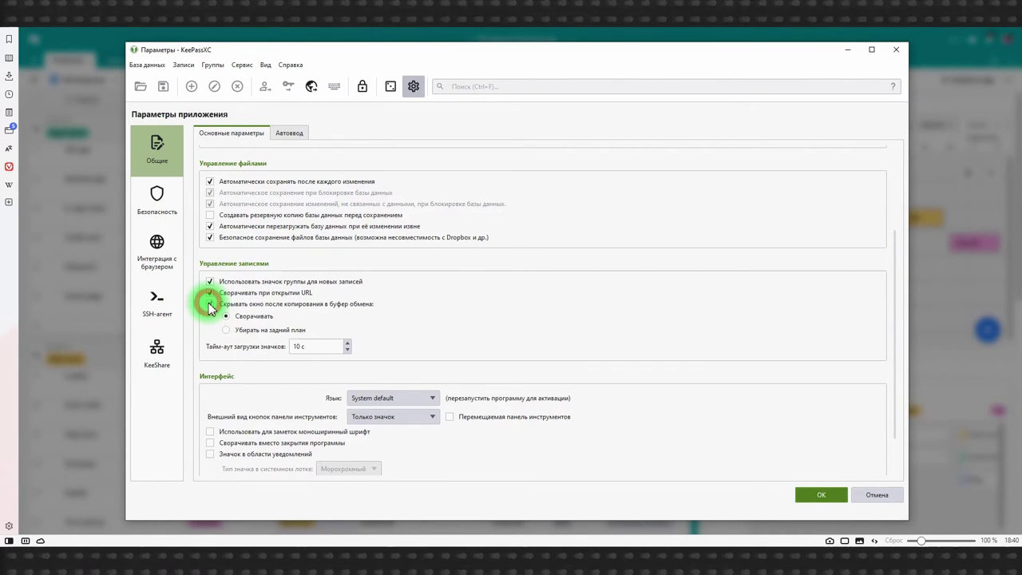
left_click(413, 86)
Start signing in to Airtable from the airtable.com entry's URL, submitting the username copied from the entry as the Email
double_click(449, 134)
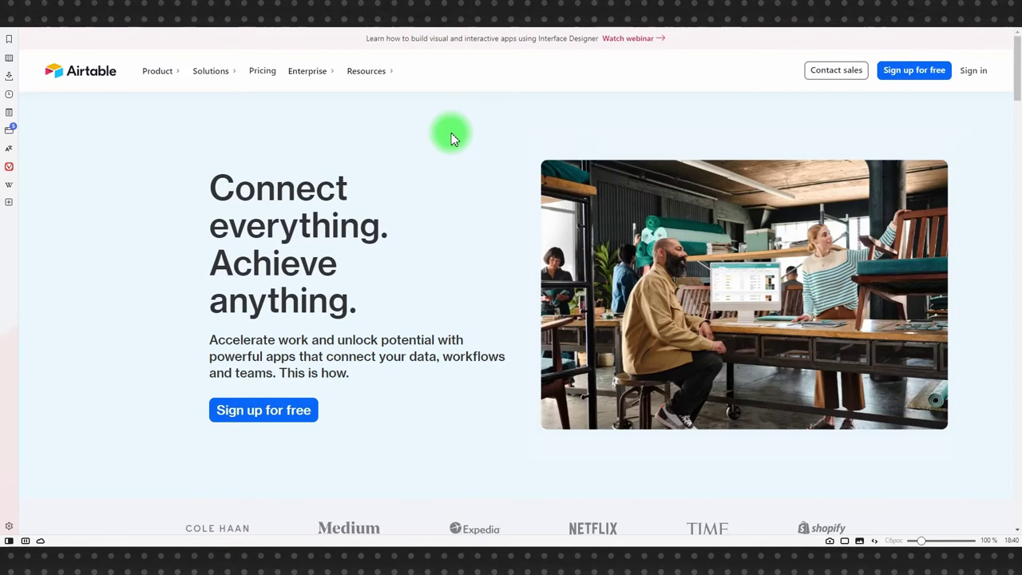
left_click(973, 70)
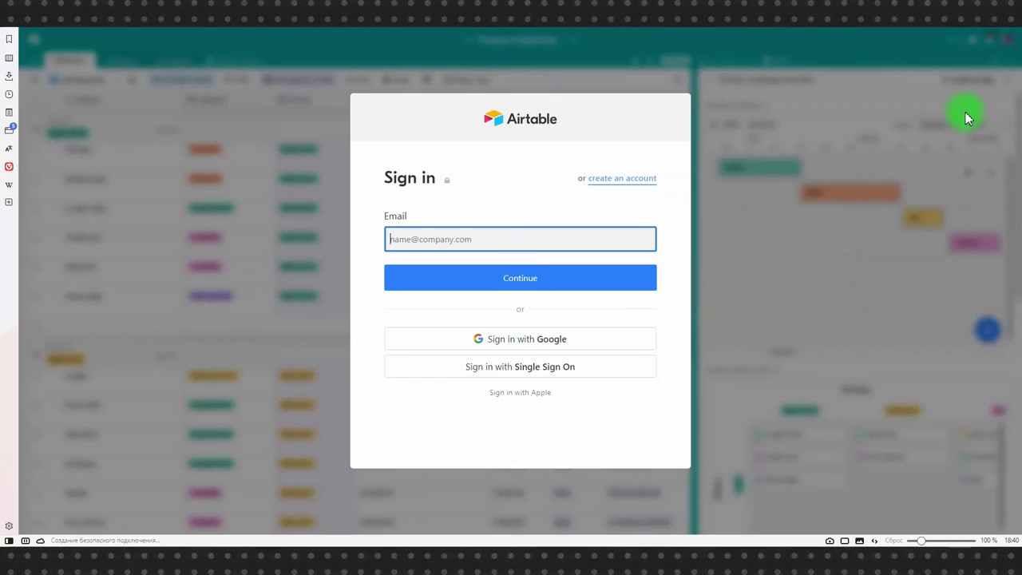
left_click(463, 541)
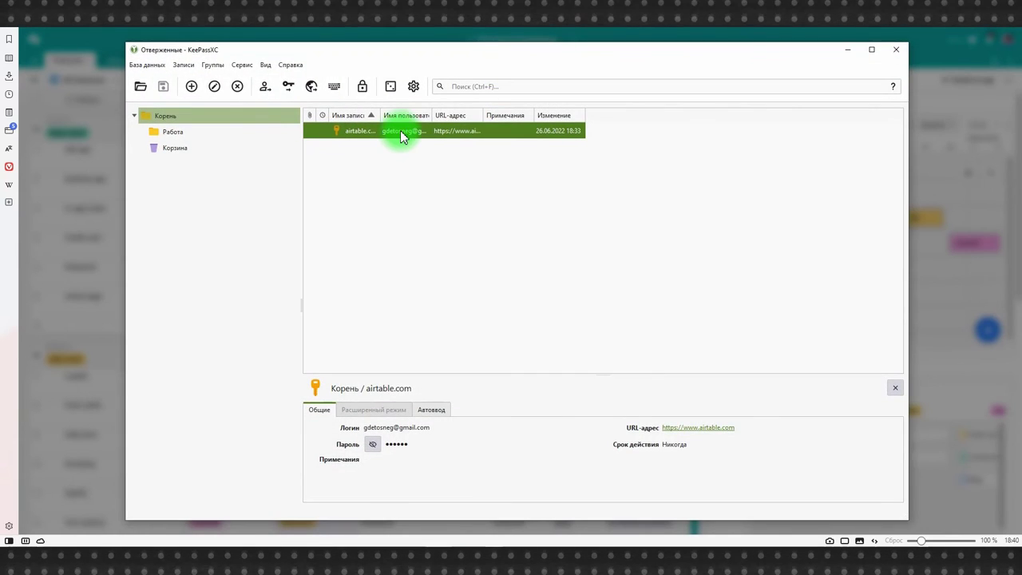
double_click(400, 130)
left_click(447, 237)
key("ctrl+v")
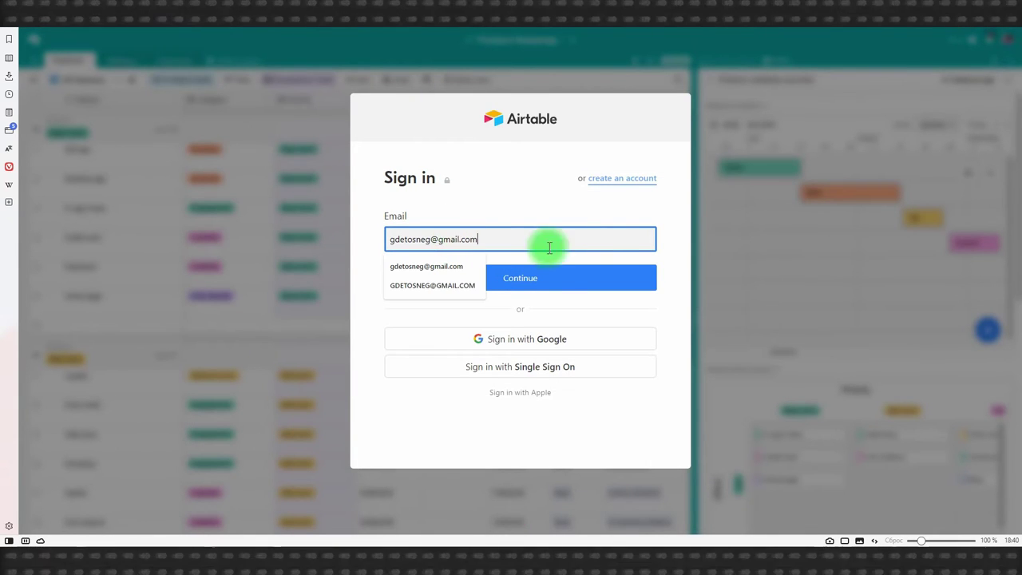
left_click(582, 278)
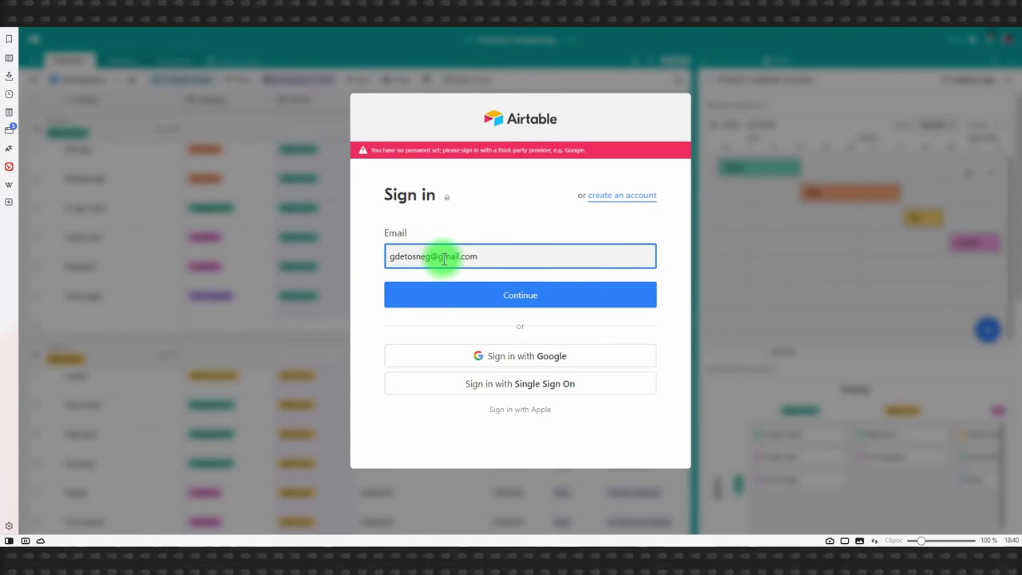
Copy the airtable.com entry's password from KeePassXC and return to the Airtable sign-in form
left_click(463, 546)
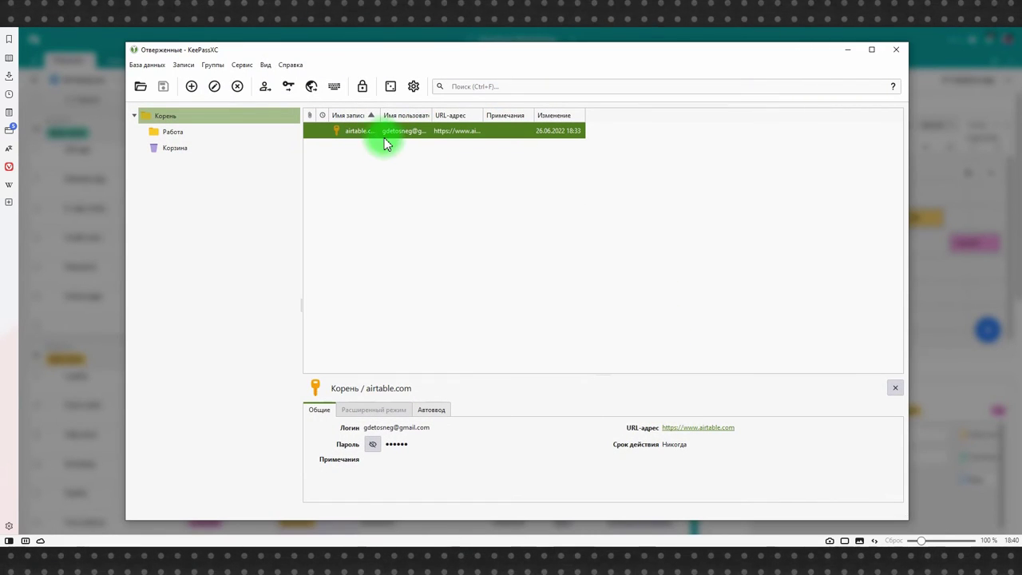
left_click(288, 86)
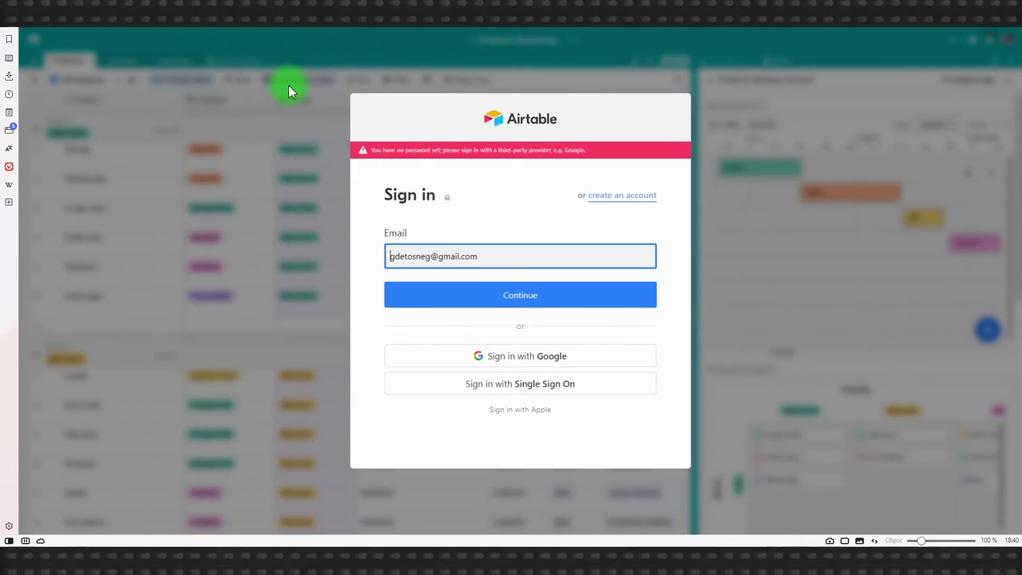
left_click(466, 254)
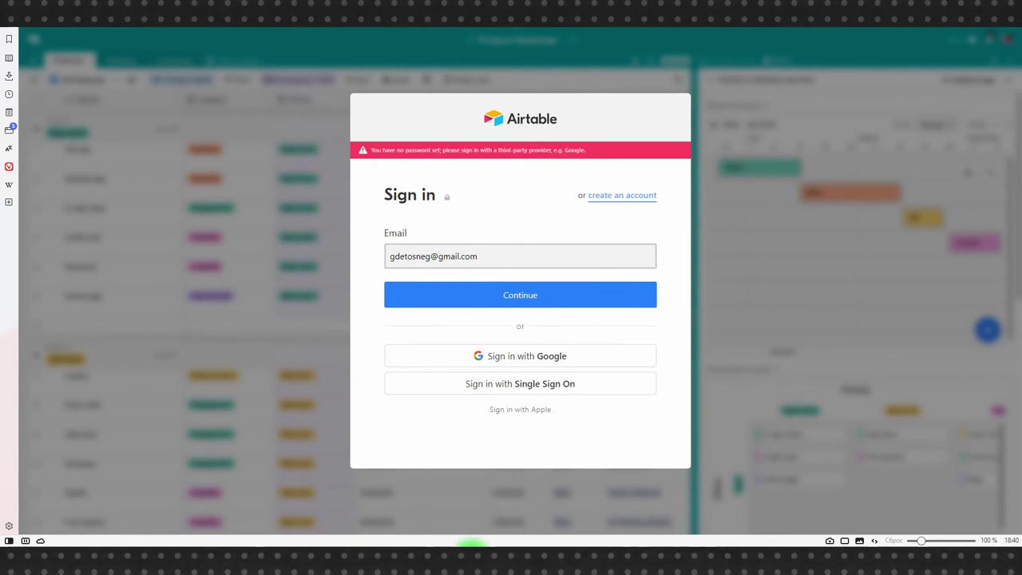
Switch to KeePassXC and enable browser integration for Chrome, Vivaldi, and Brave in the application settings
left_click(460, 545)
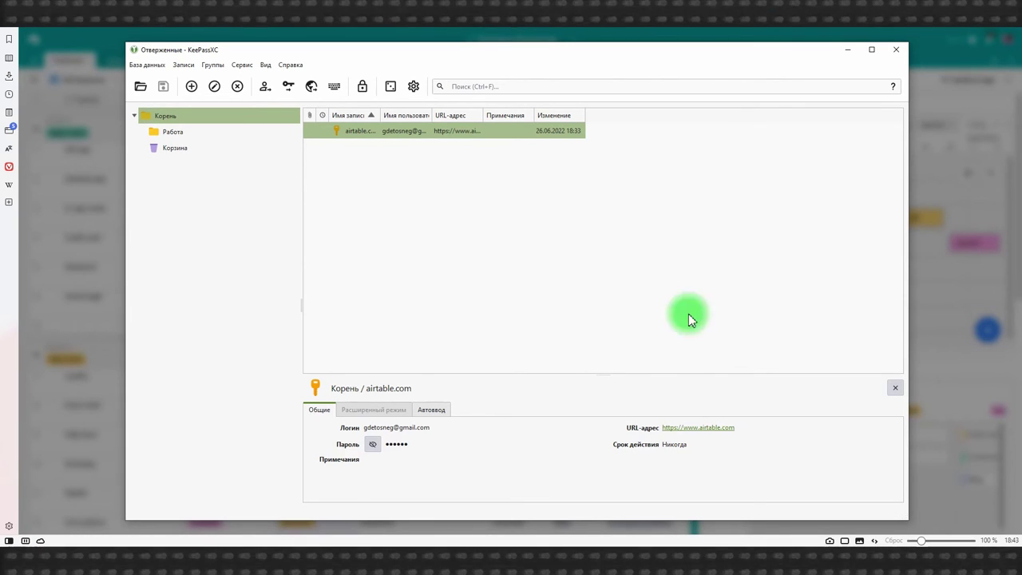
left_click(412, 85)
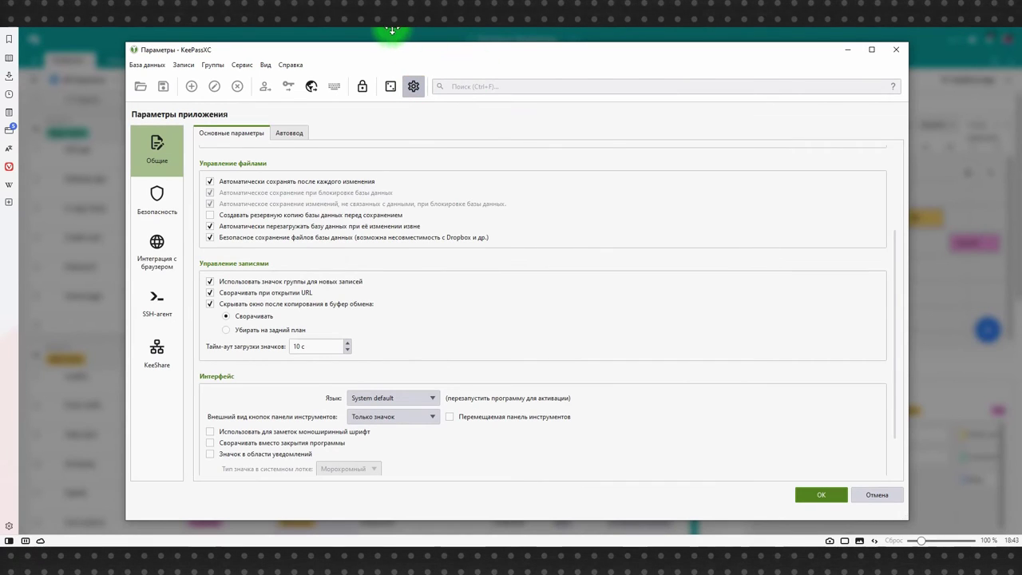
left_click(156, 249)
left_click(197, 130)
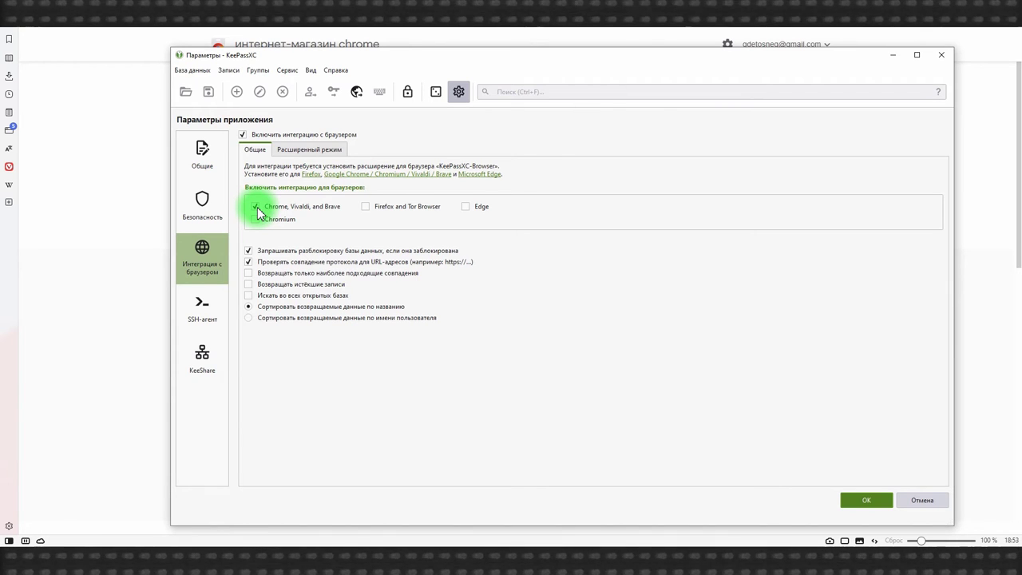
left_click(244, 133)
left_click(874, 509)
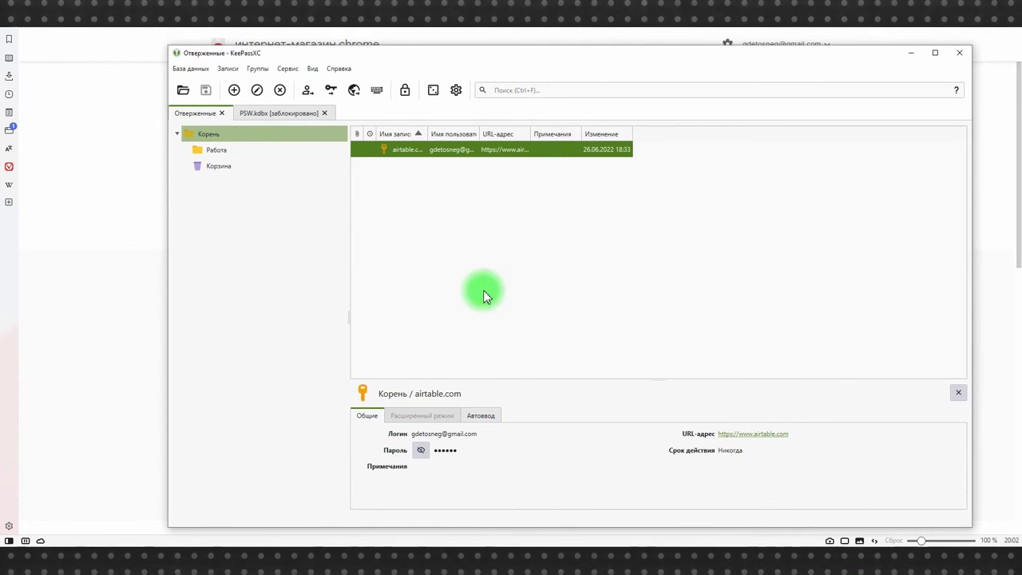
Open the database security settings and view the fields for changing the database password without entering a new one
left_click(190, 68)
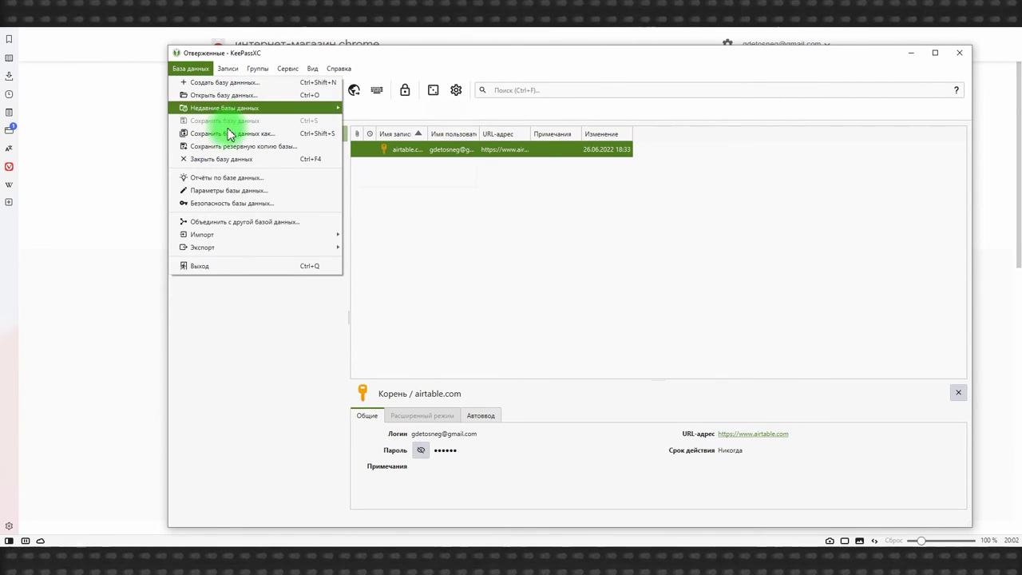
left_click(258, 206)
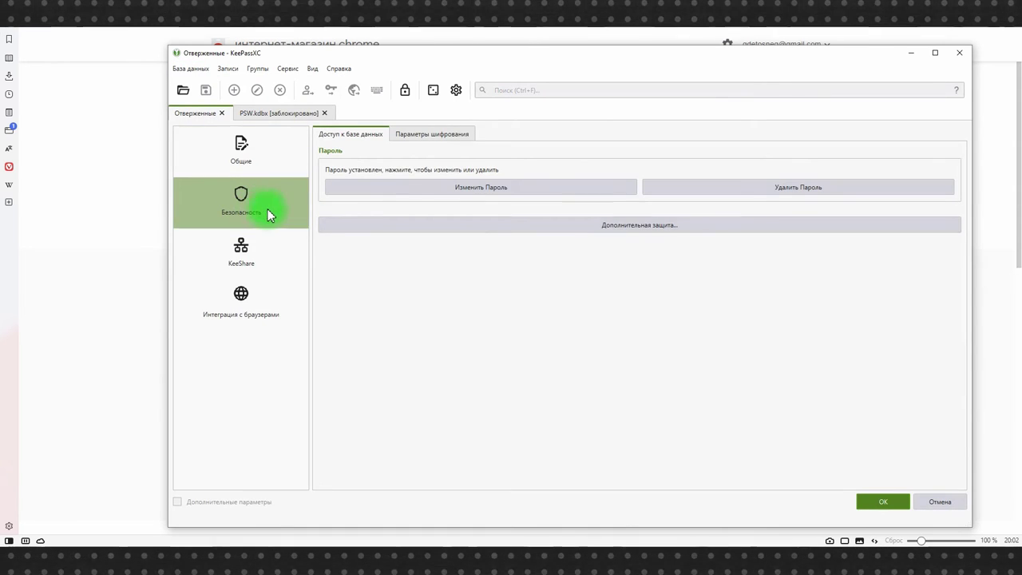
left_click(403, 186)
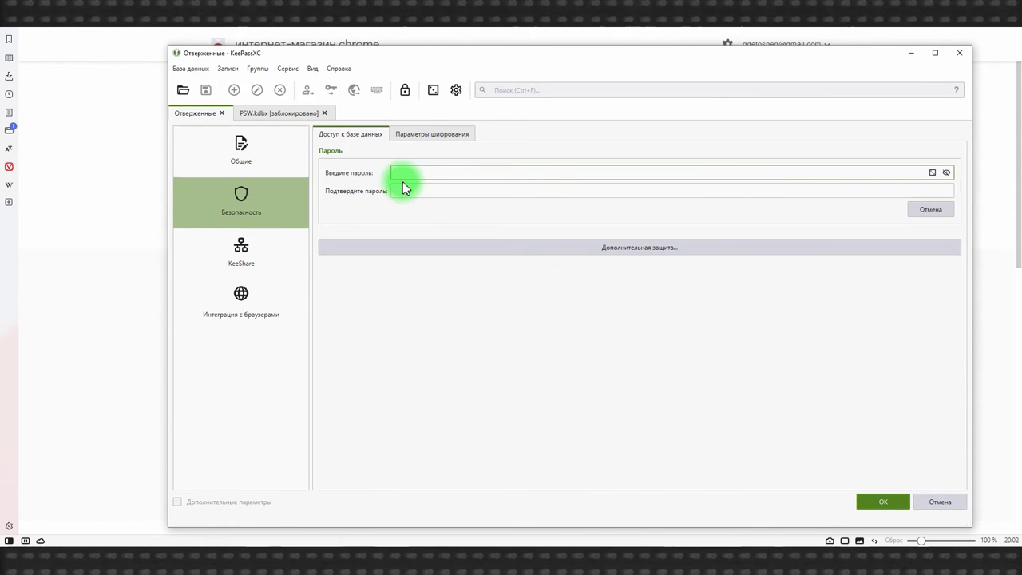
left_click(939, 210)
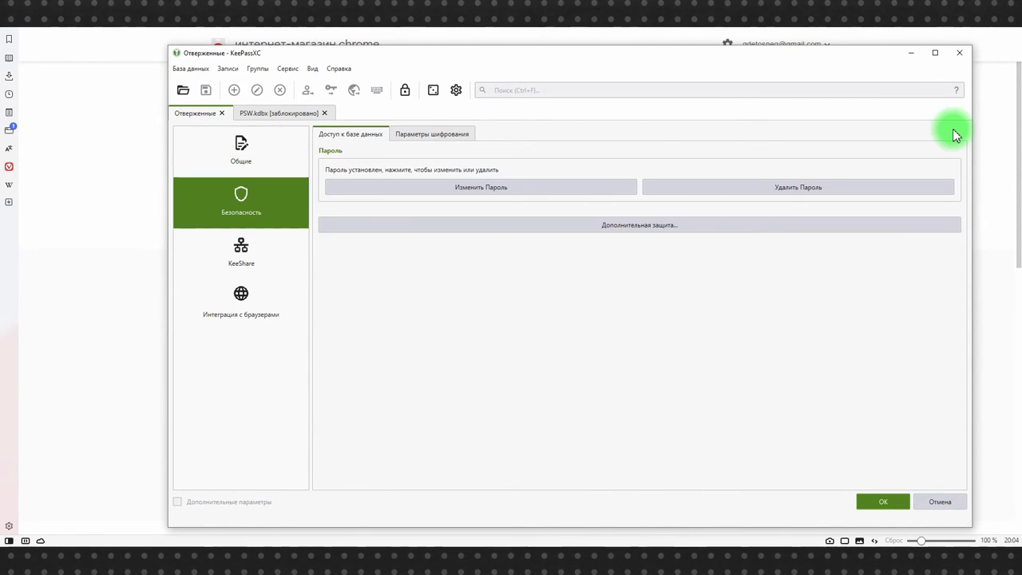
Lock the database and close KeePassXC
left_click(405, 89)
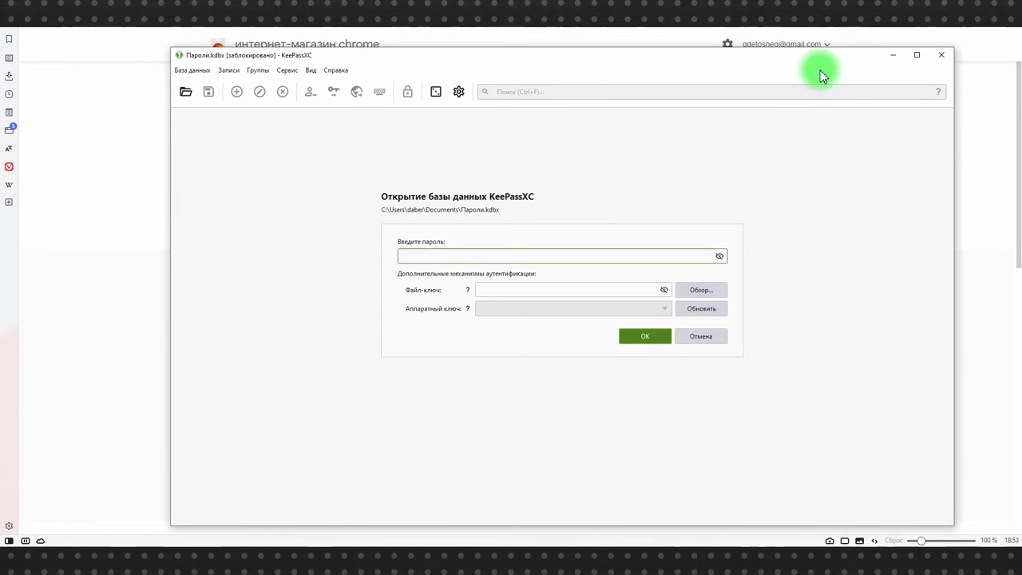
left_click(940, 53)
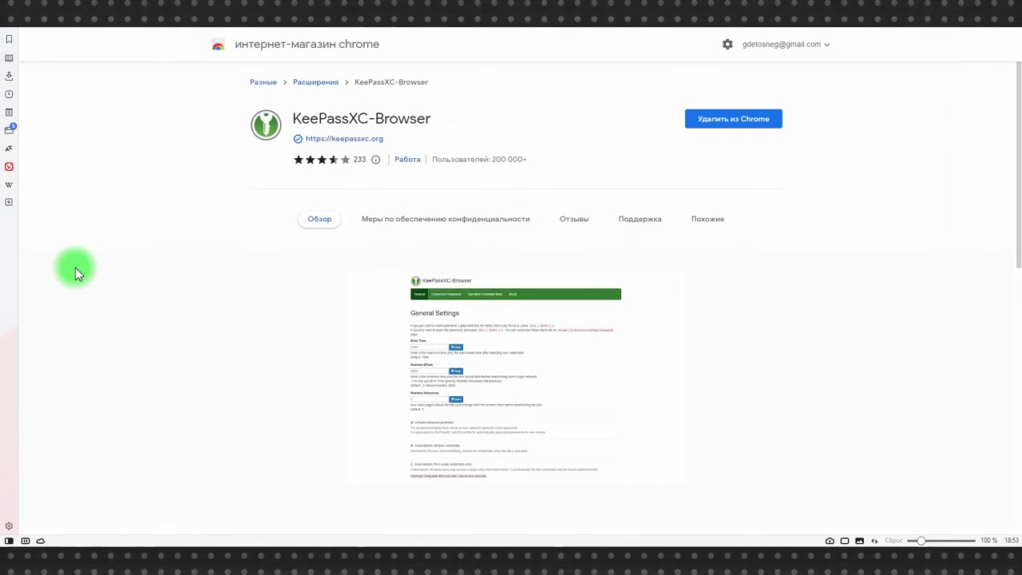
Start KeePassXC again and unlock Пароли.kdbx with the database password
left_click(14, 542)
left_click(272, 255)
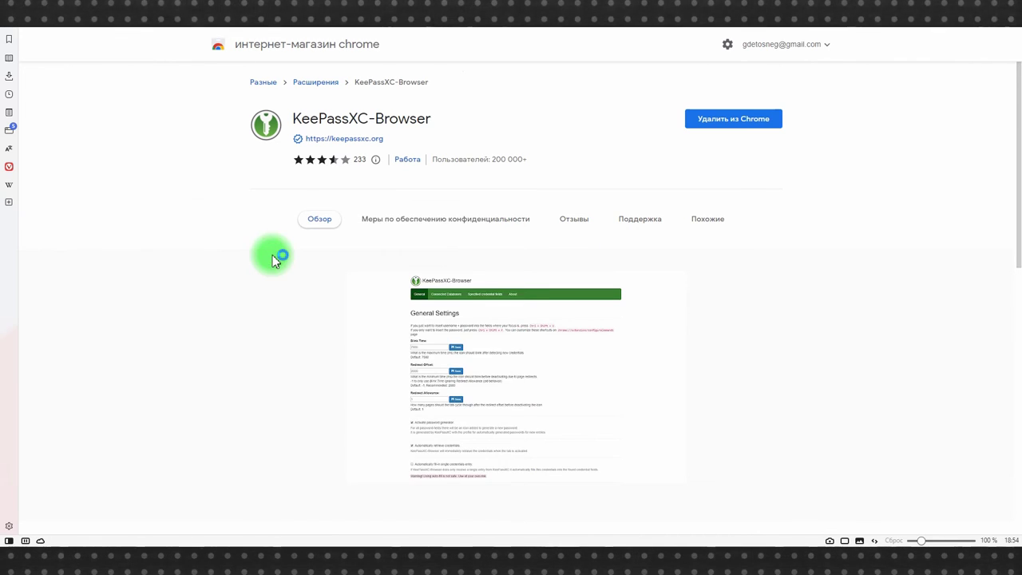
type("••••••••••••")
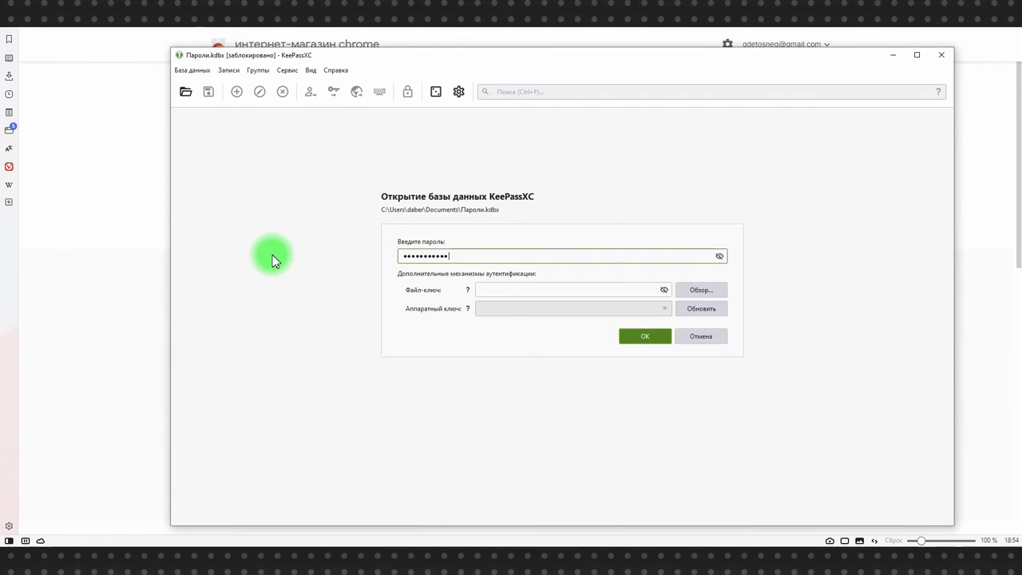
key("Return")
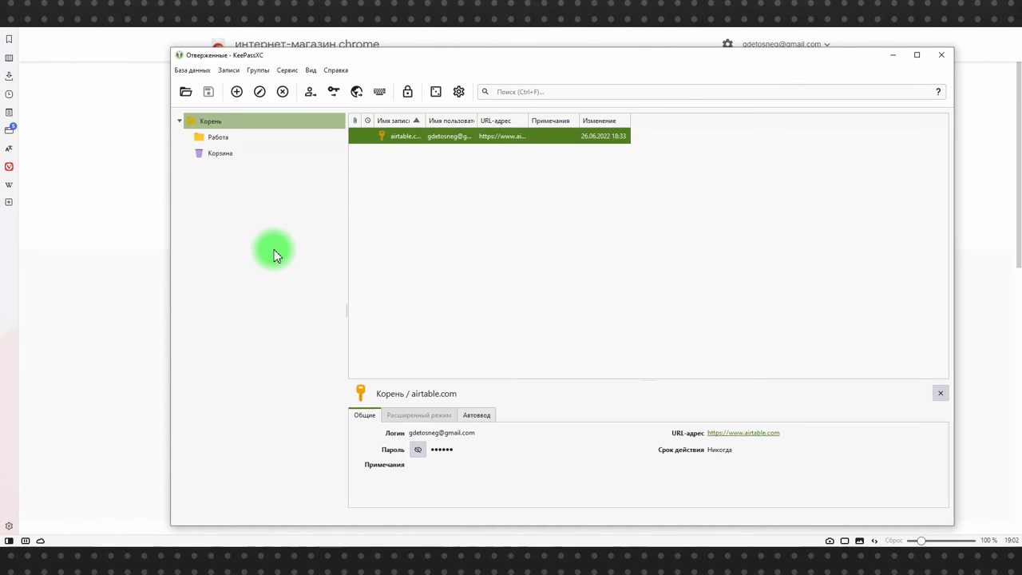
Open the Пароли database file from the Документы folder
left_click(179, 91)
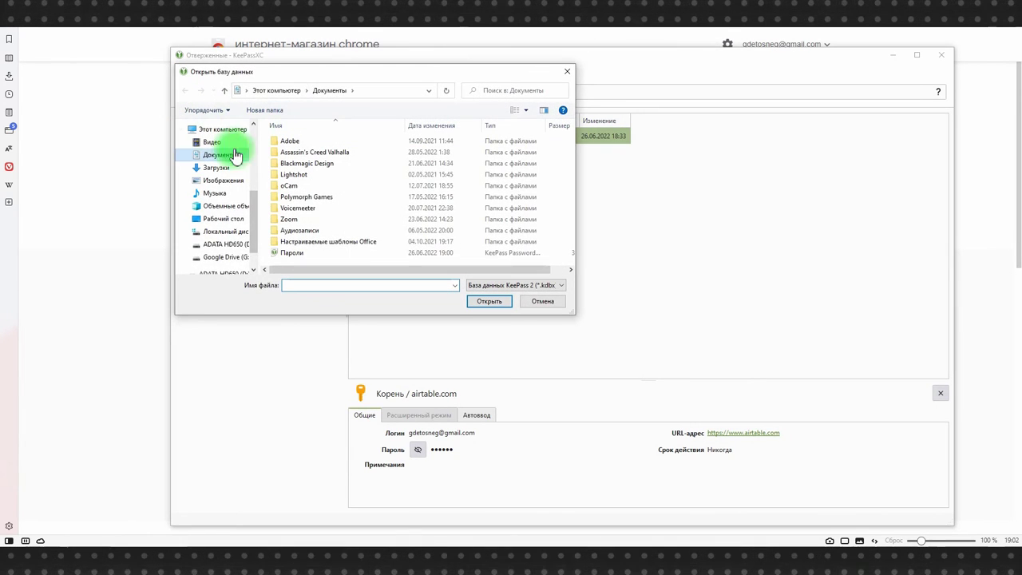
left_click(295, 256)
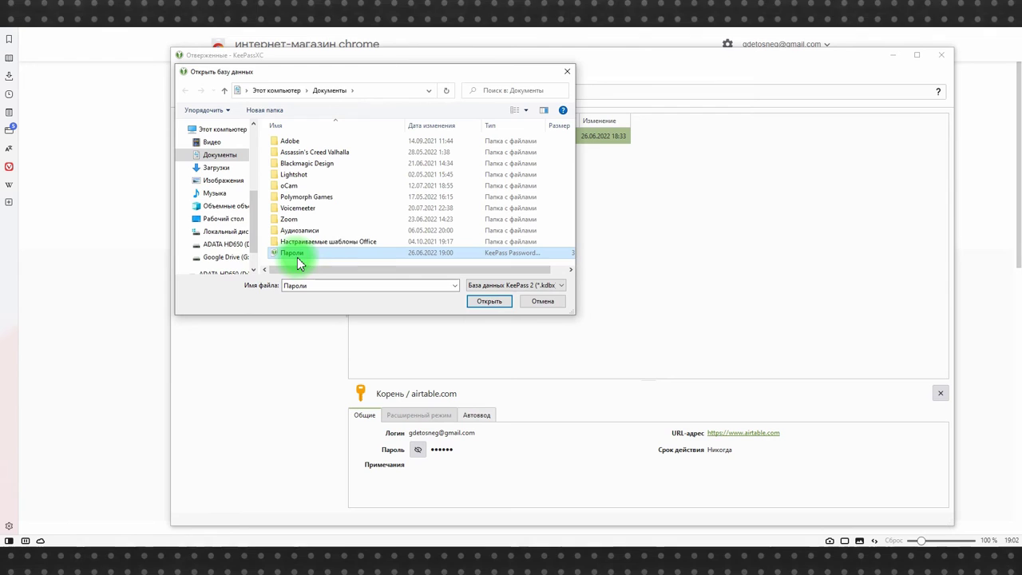
left_click(501, 301)
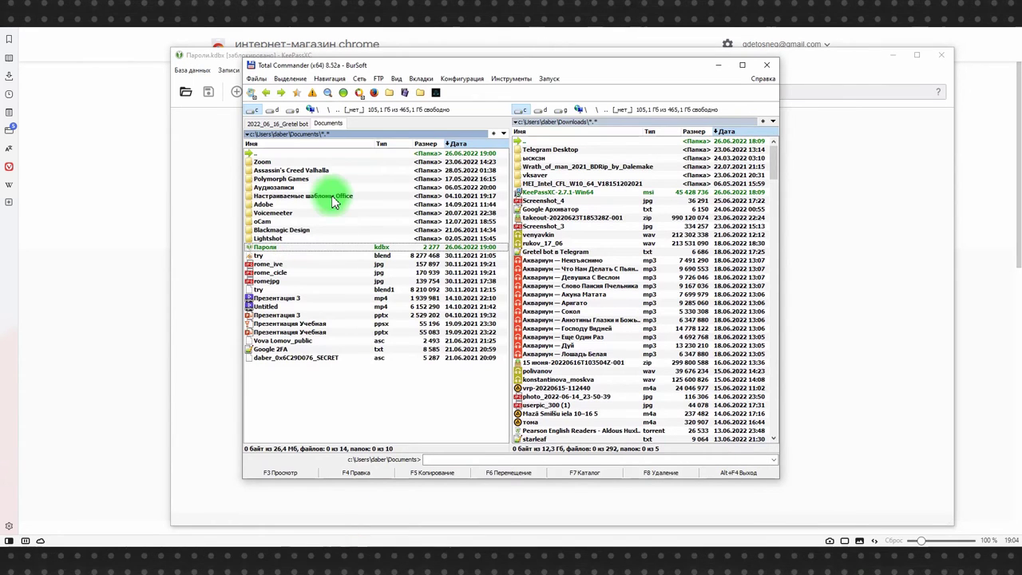
Switch to Total Commander and open the Мой диск folder of the Google Drive disk (g:) in the second file pane
left_click(561, 109)
left_click(538, 158)
double_click(537, 158)
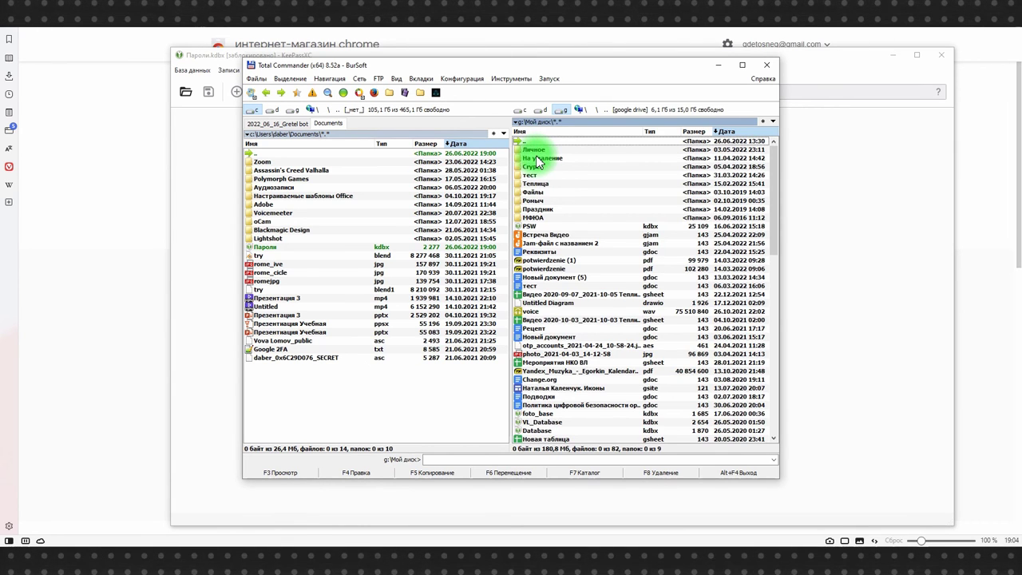
Copy the Пароли.kdbx file from the Documents folder into the Мой диск folder on the Google Drive disk
left_click(532, 226)
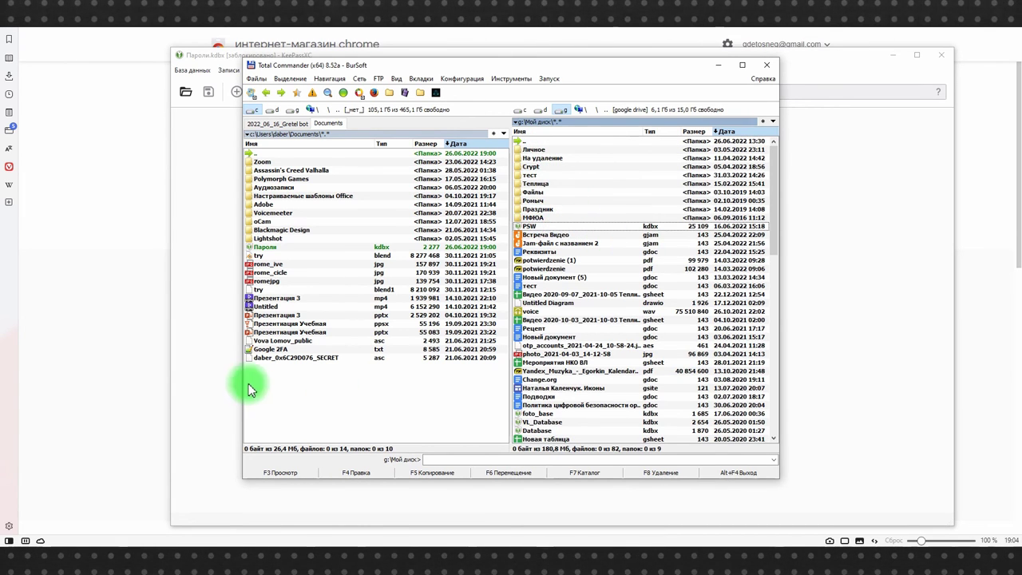
left_click_drag(261, 254, 529, 219)
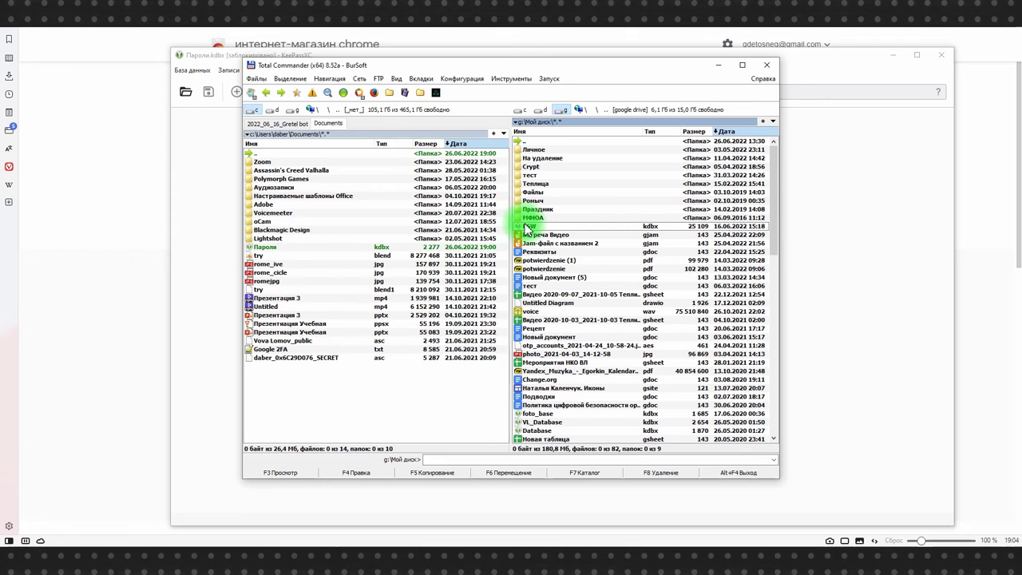
right_click(525, 228)
left_click_drag(256, 247, 536, 263)
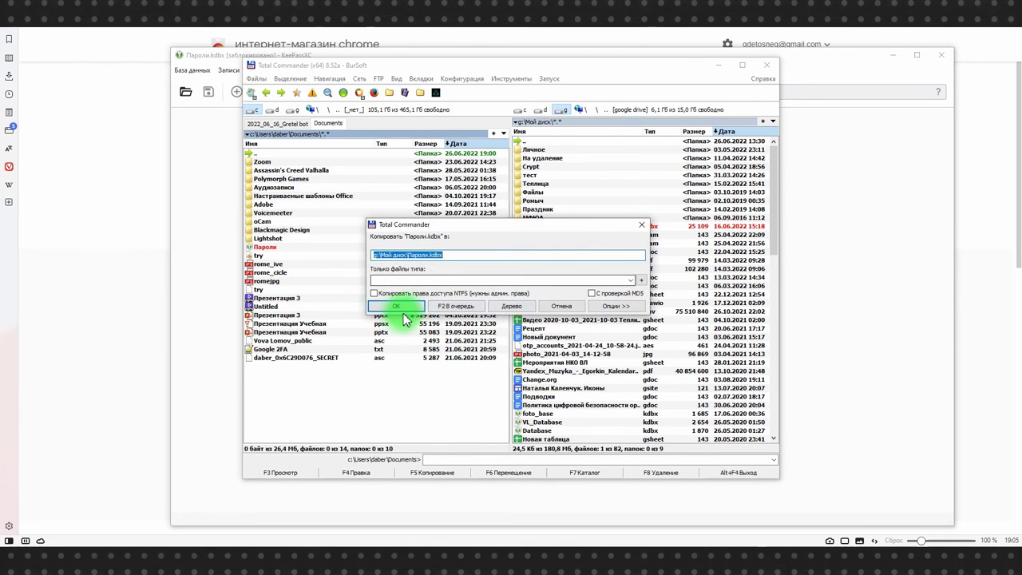
left_click(396, 307)
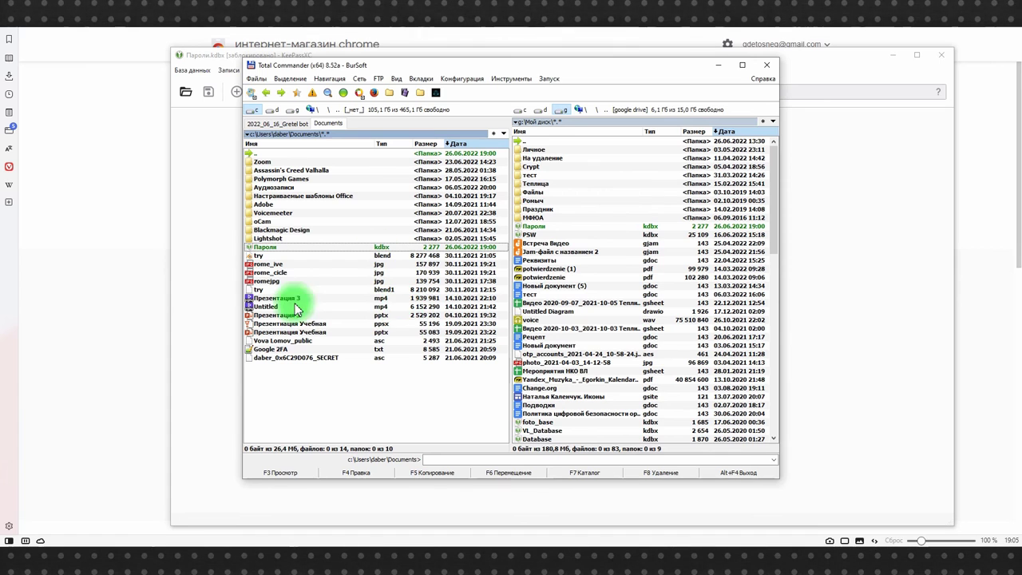
left_click(225, 300)
left_click(185, 91)
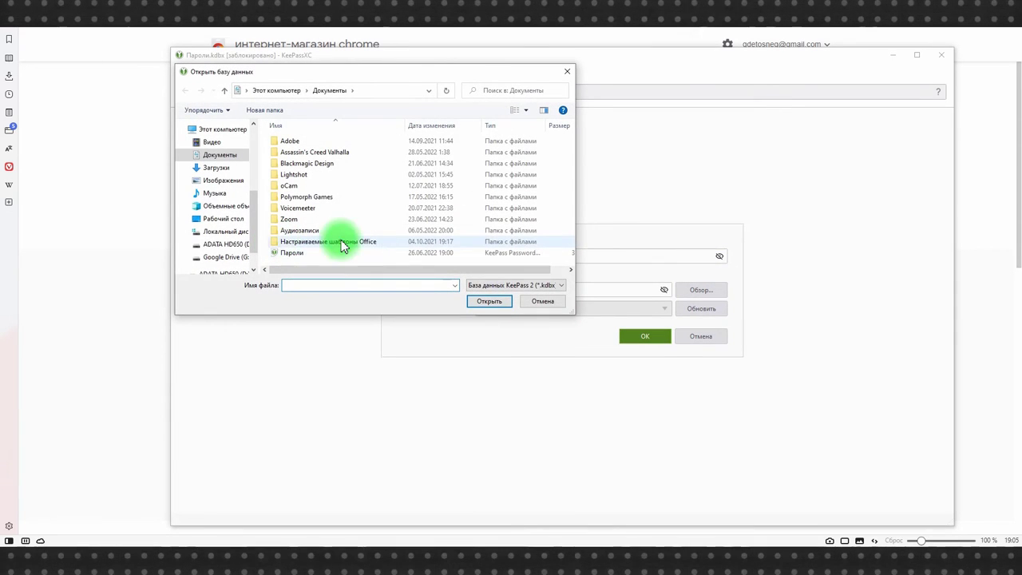
left_click(543, 301)
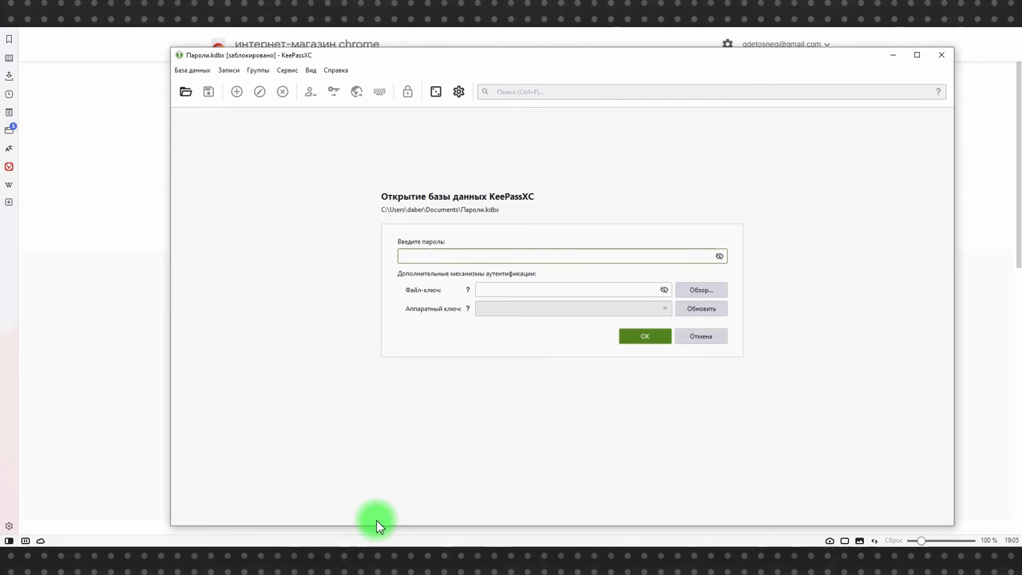
Switch back to Total Commander and delete the original Пароли.kdbx file from the Documents folder
key("alt+Tab")
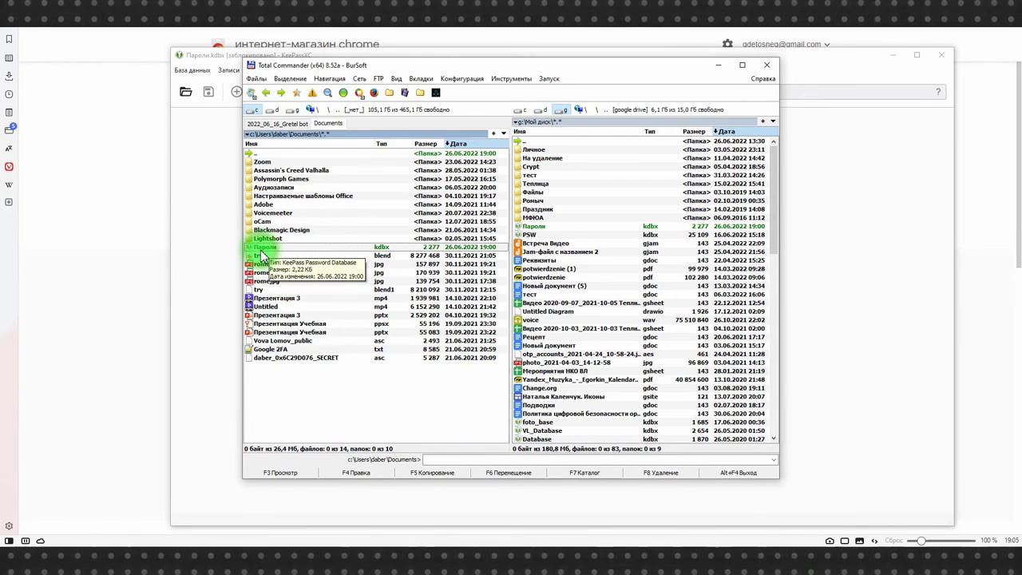
key("Delete")
left_click(487, 307)
Switch to KeePassXC, start opening a database and browse to the Мой диск folder on Google Drive (G:)
left_click(230, 68)
left_click(185, 91)
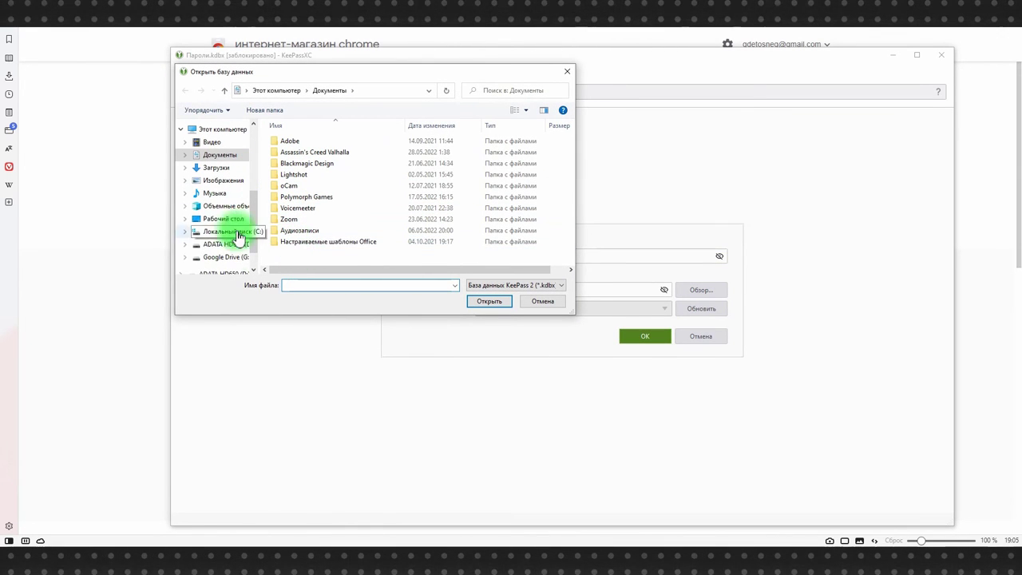
left_click(224, 257)
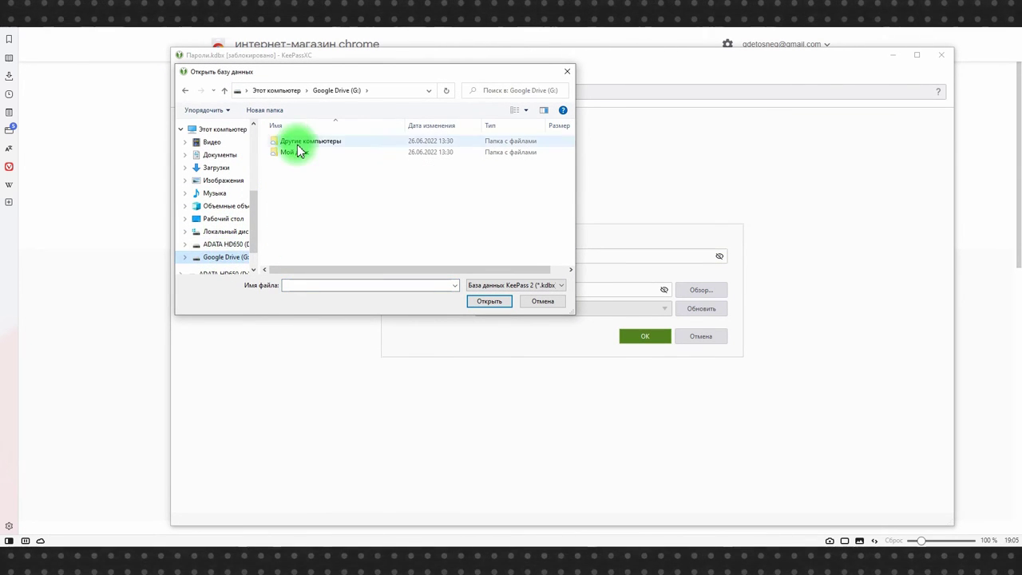
double_click(299, 152)
scroll(369, 192, "down", 5)
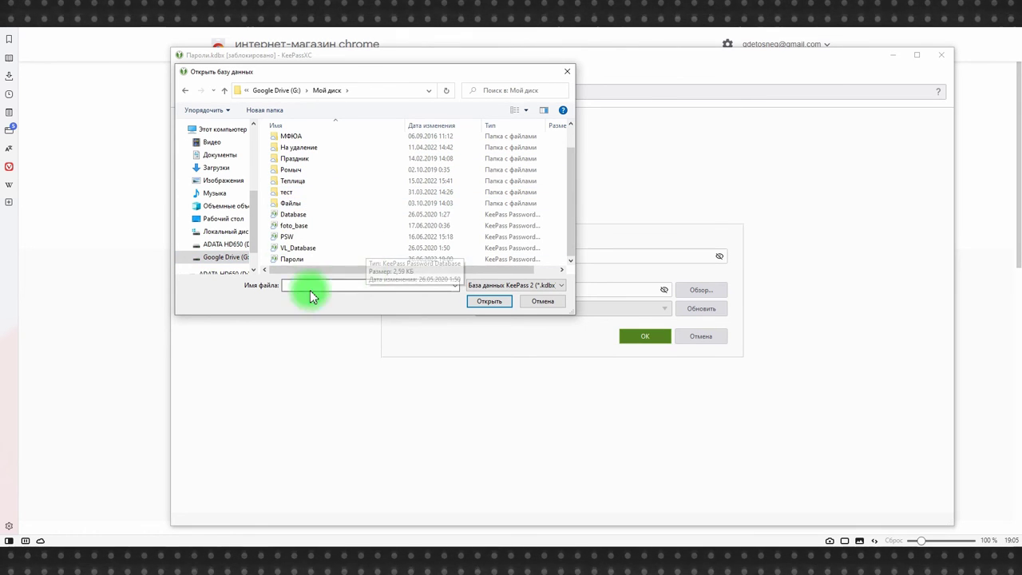
Open the Пароли database file from Мой диск and unlock it with the database password
left_click(281, 258)
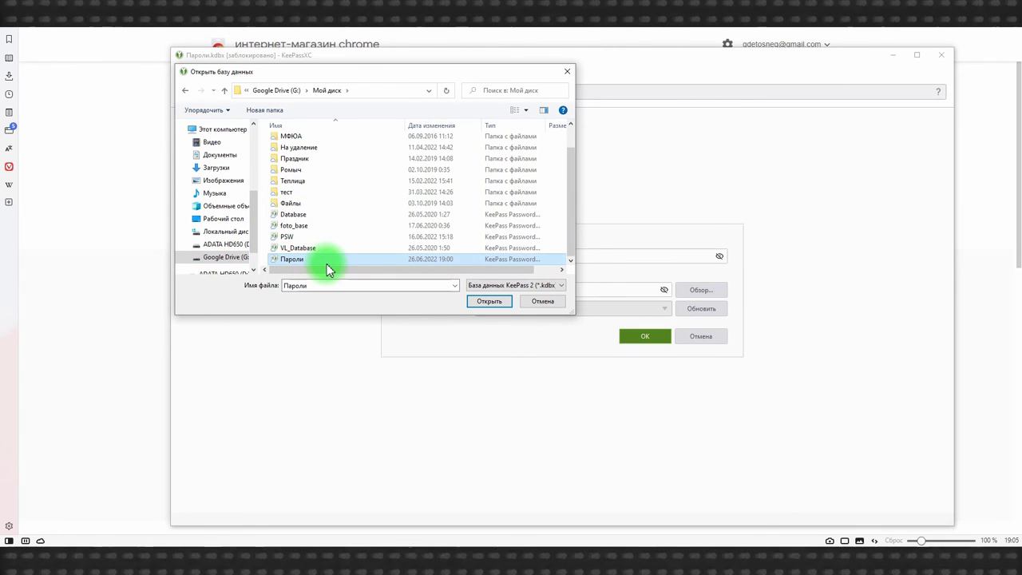
double_click(326, 261)
type("***********")
key("Return")
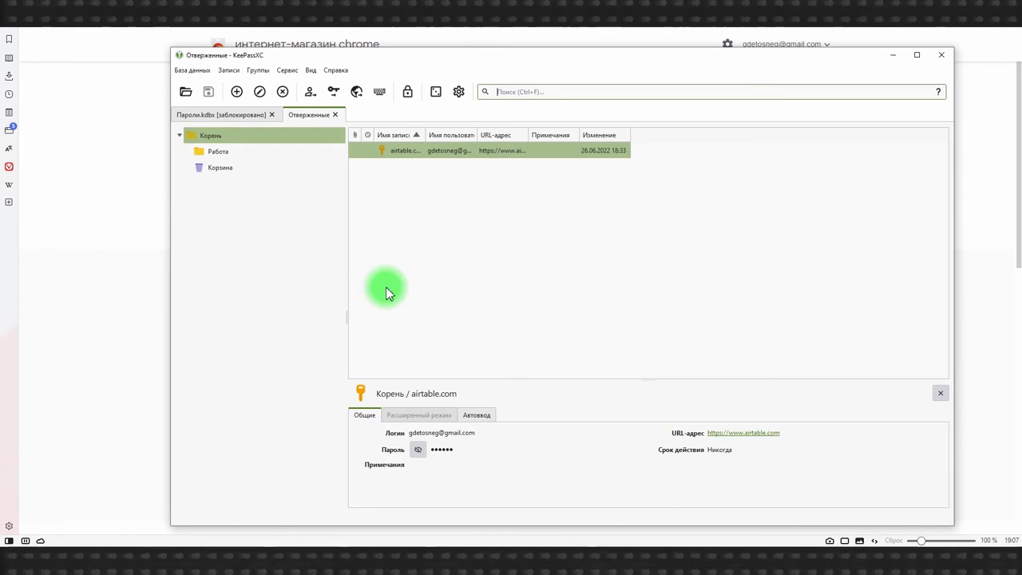